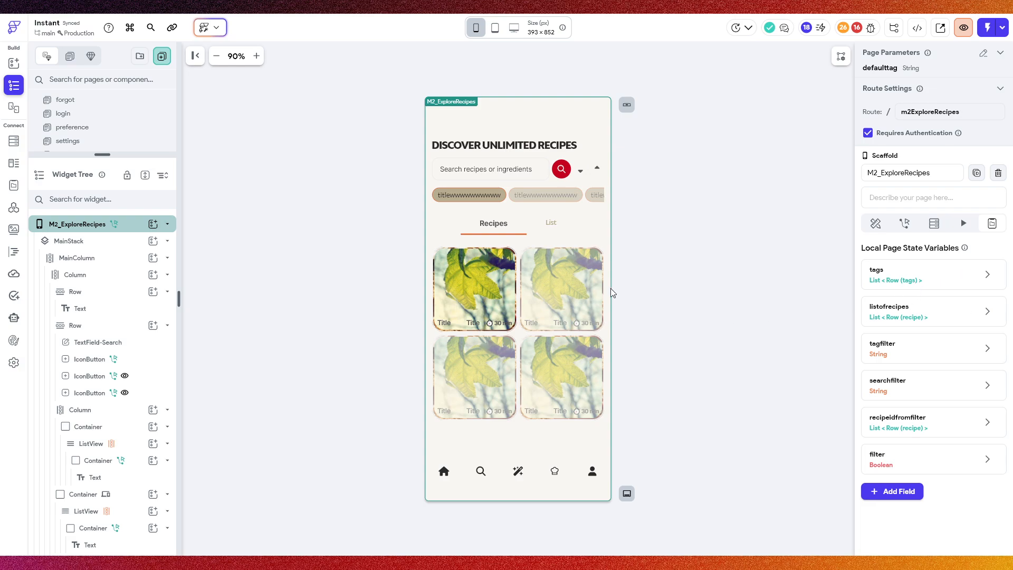
click(901, 493)
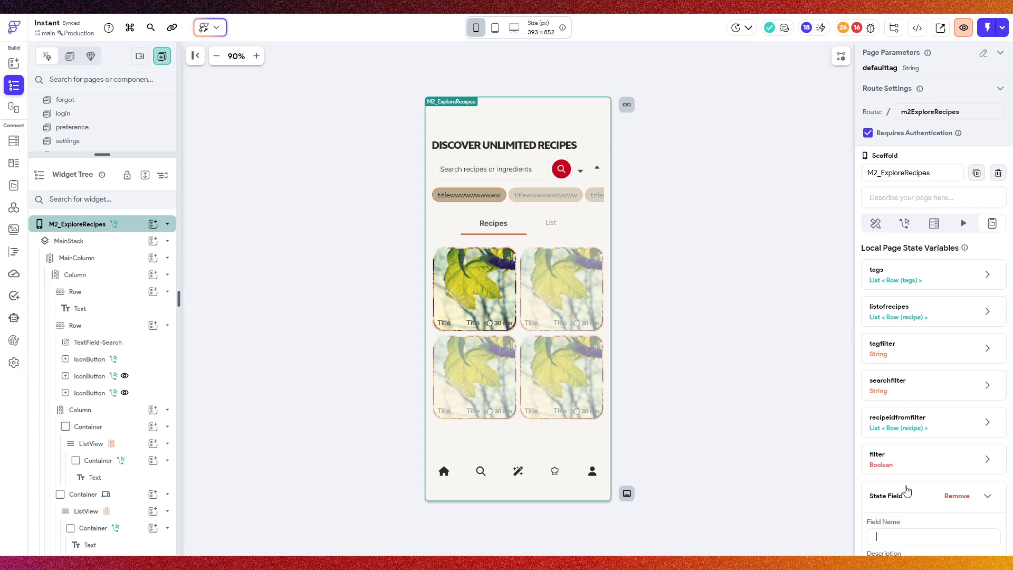
scroll(904, 338, up, 4)
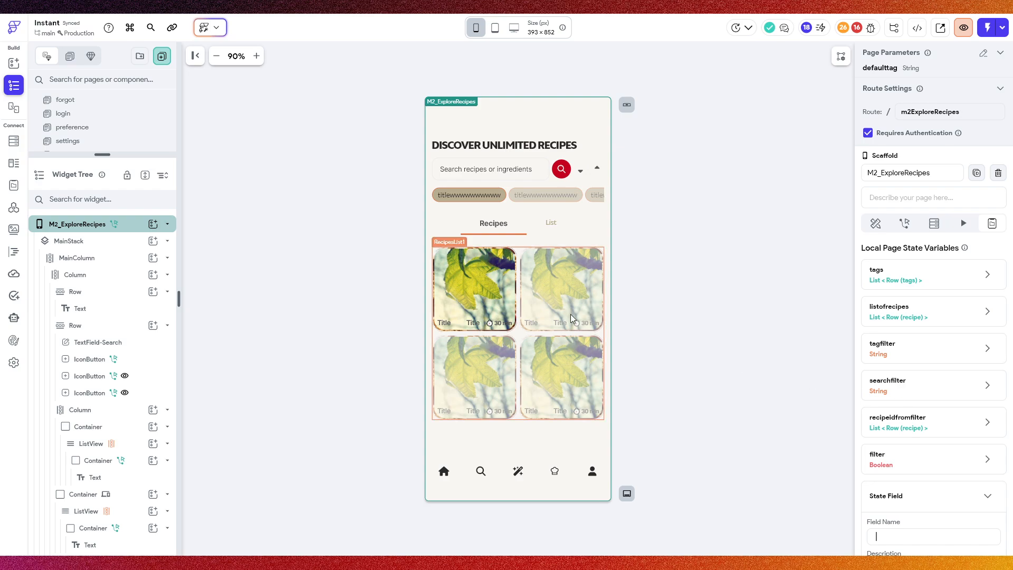
scroll(882, 365, down, 2)
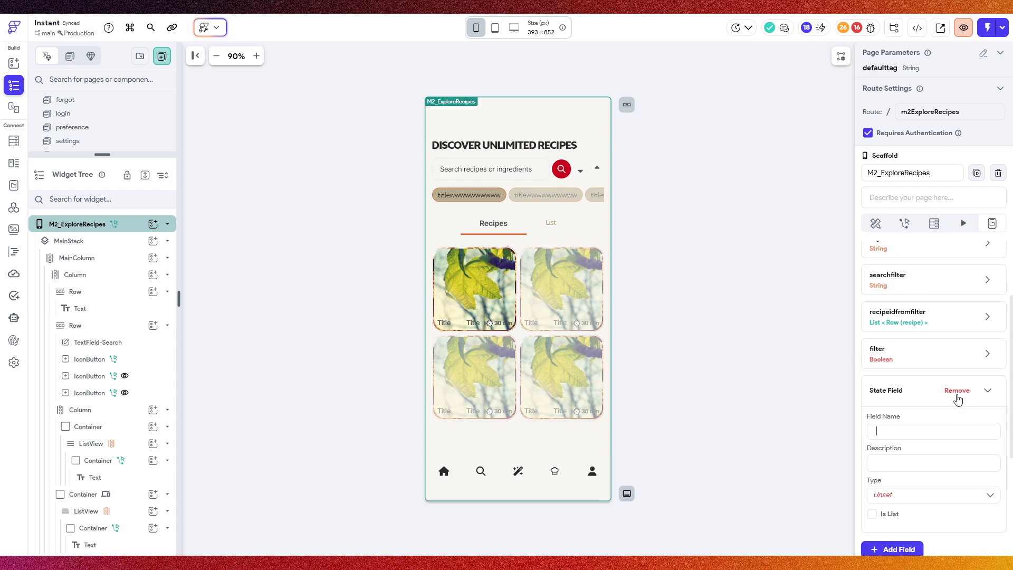
click(958, 393)
Examine the tagfilter page state variable's settings and the variable that generates the tag ListView's children
click(903, 357)
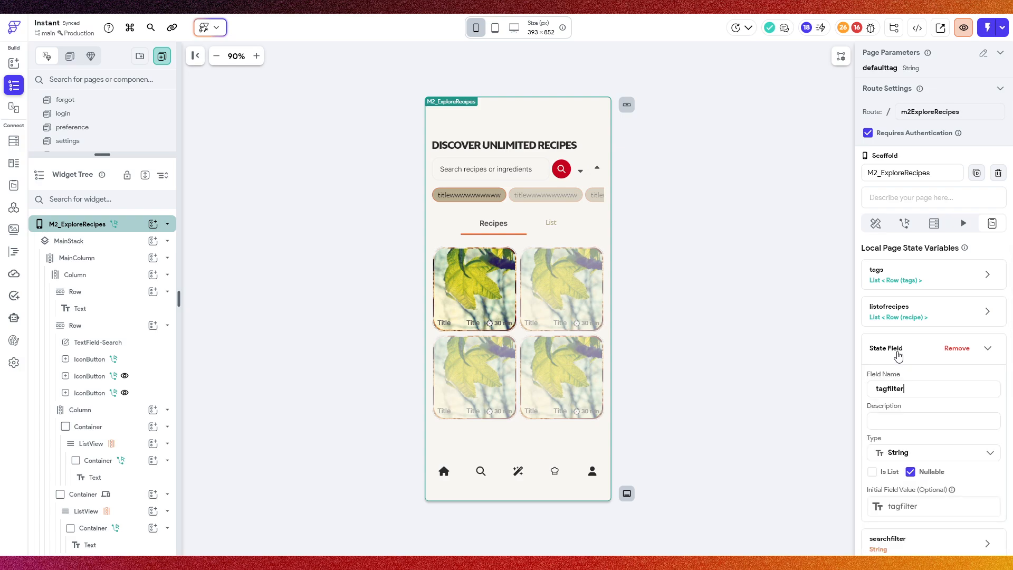
scroll(907, 401, down, 1)
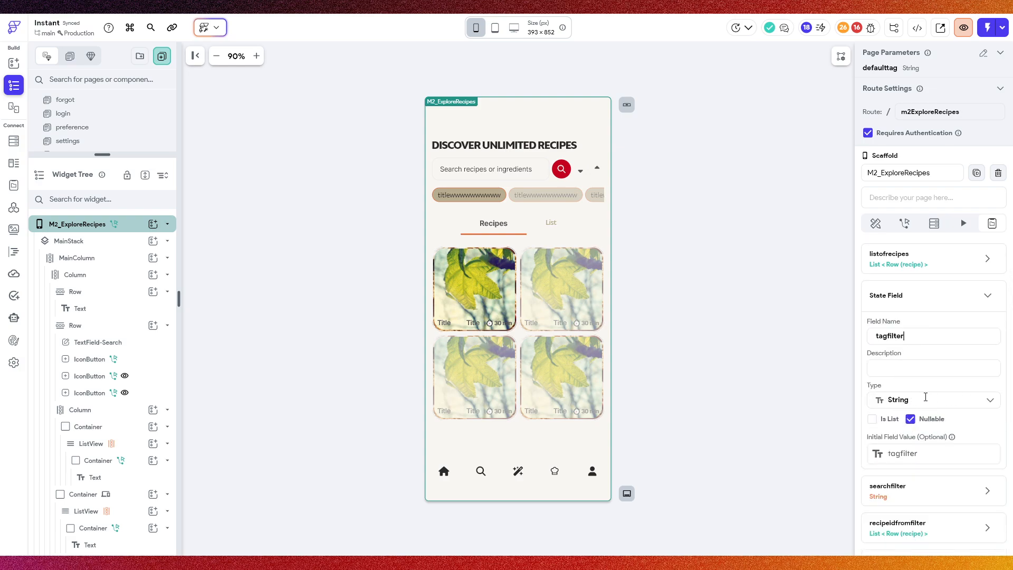
click(503, 200)
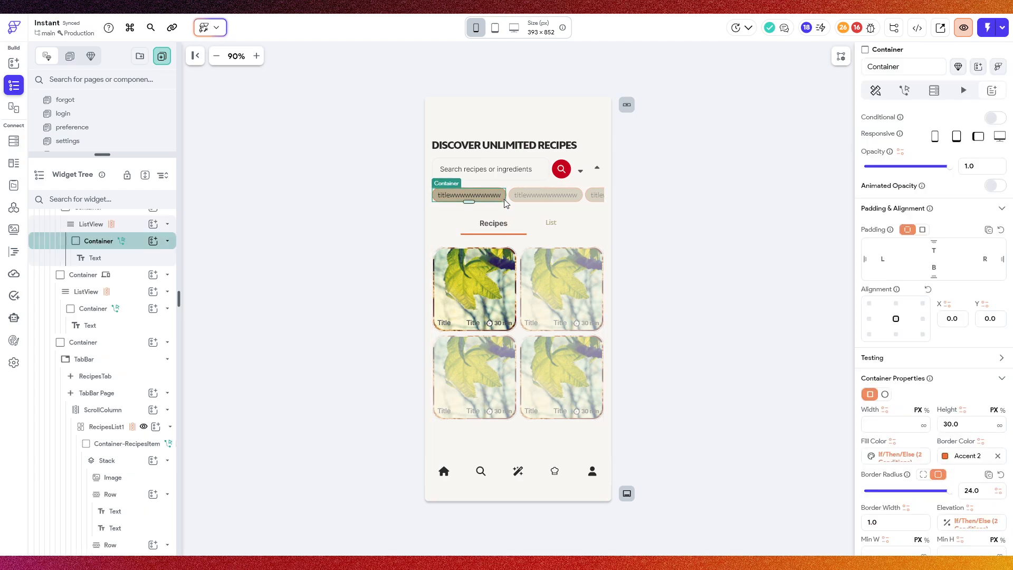
click(131, 226)
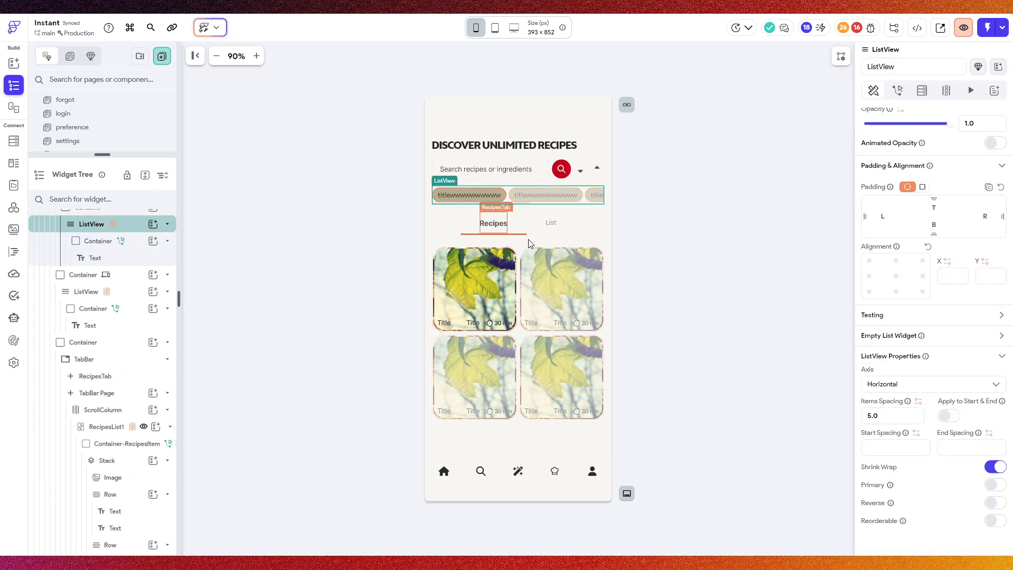
scroll(147, 316, up, 1)
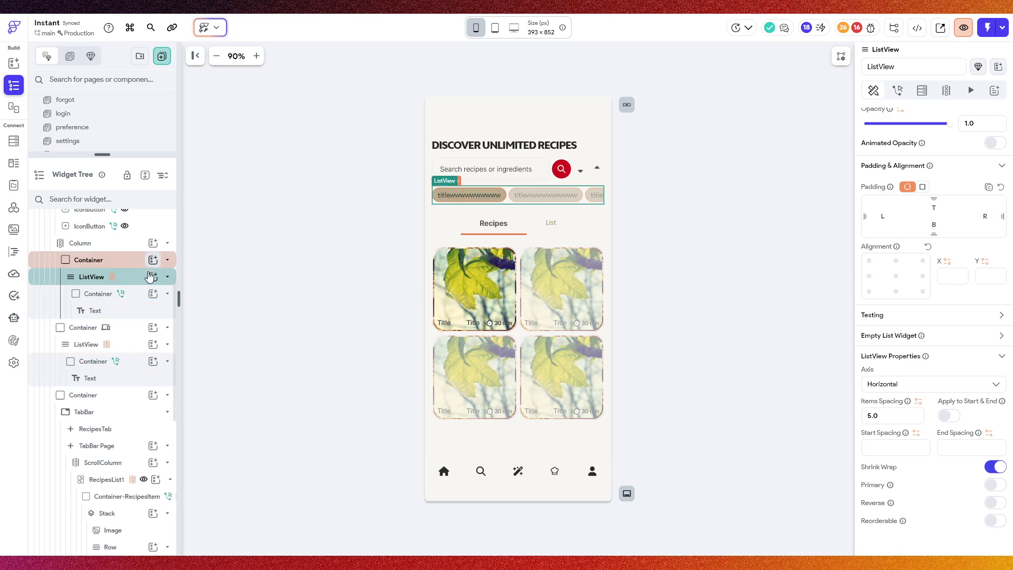
click(947, 92)
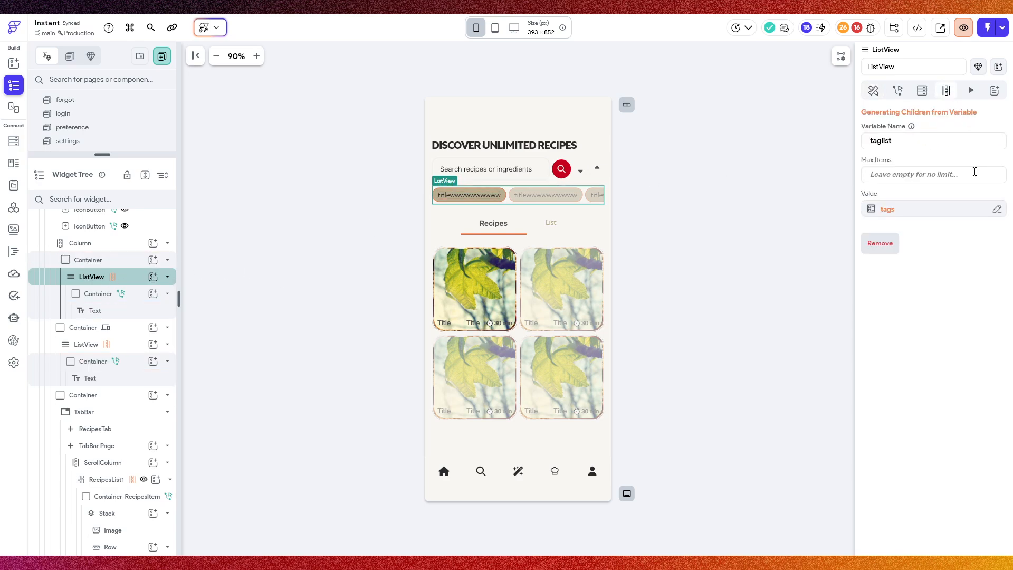
click(876, 93)
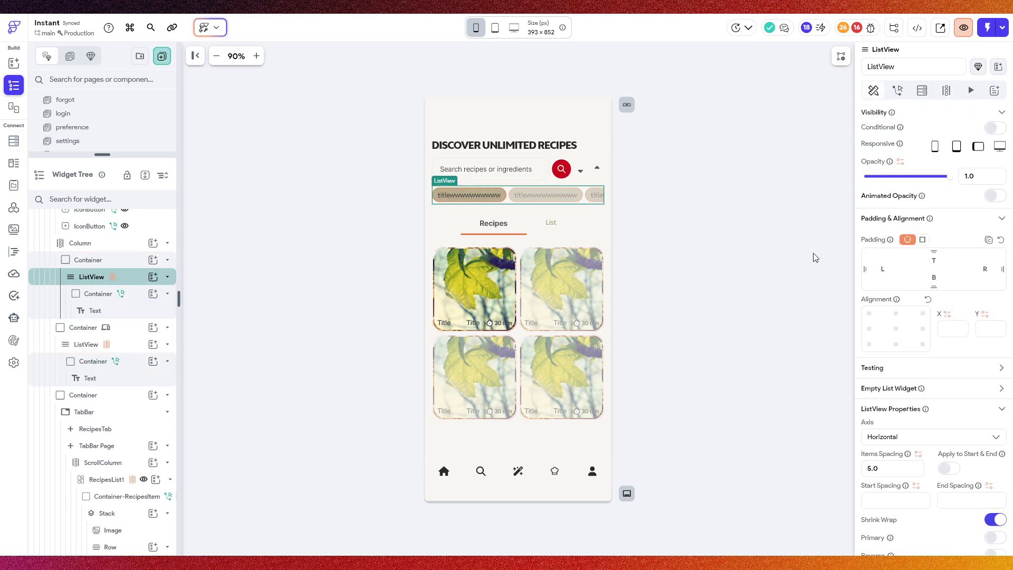
Open the On Tap action flow of the container inside the tag ListView
click(91, 296)
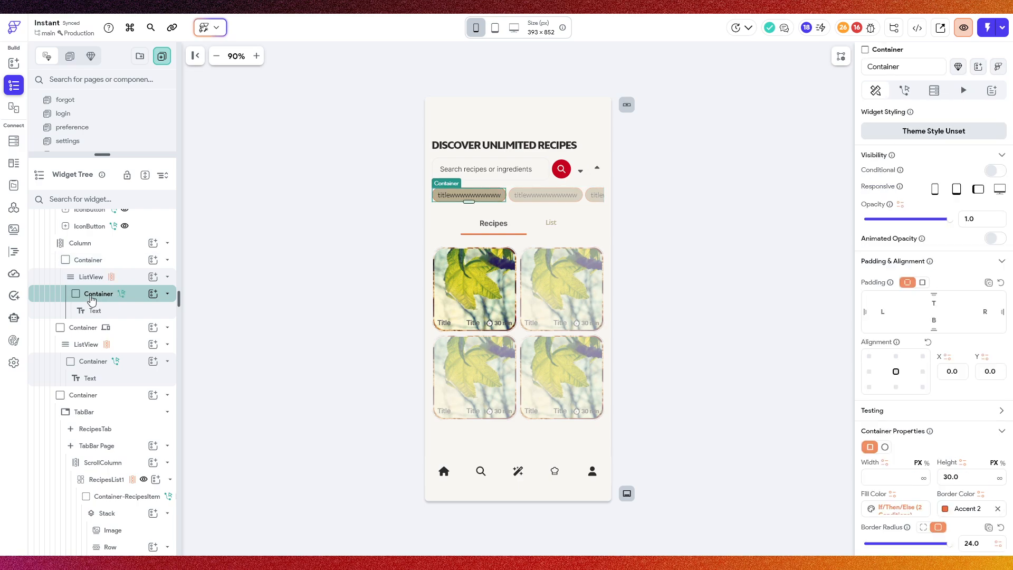
scroll(915, 247, down, 3)
scroll(914, 246, up, 3)
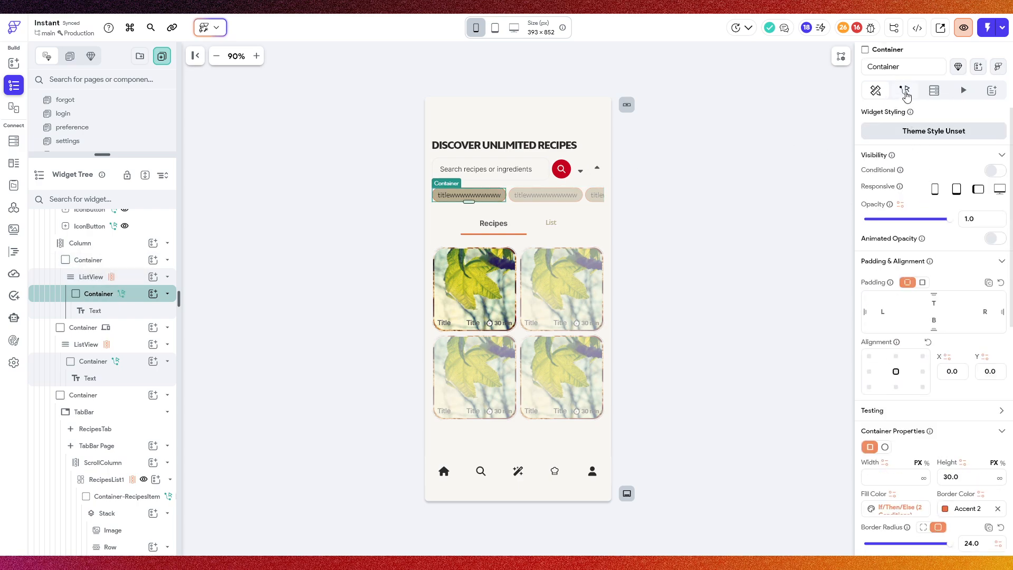
click(906, 92)
click(923, 144)
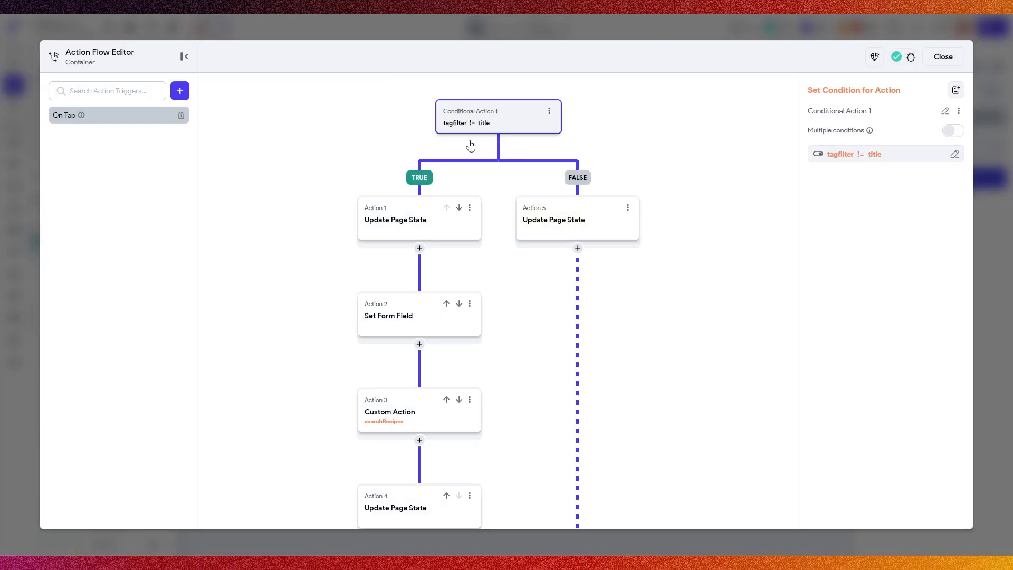
Review the Update Page State action in the flow's TRUE branch and close the action flow editor
drag(567, 331, 604, 263)
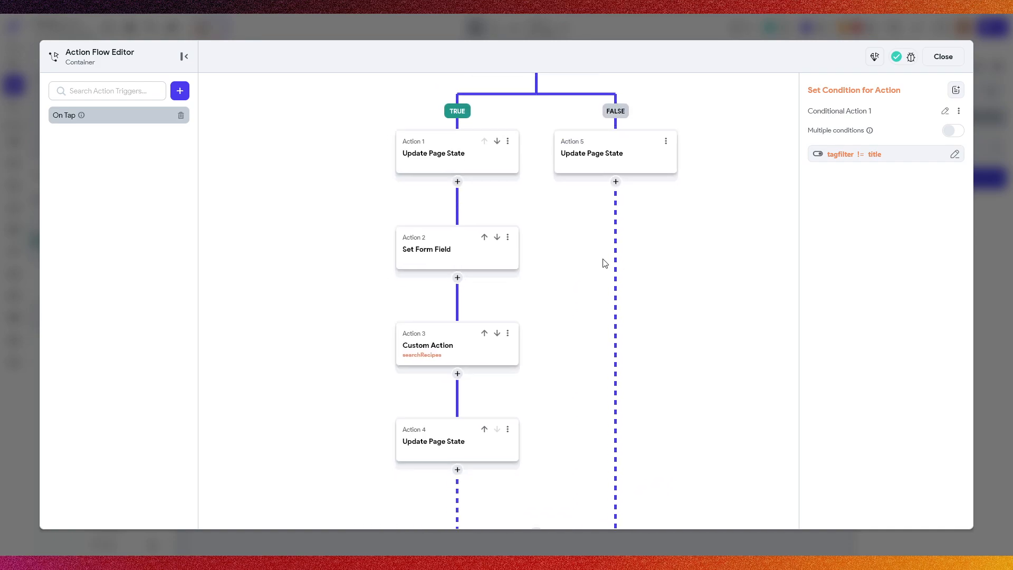
click(437, 168)
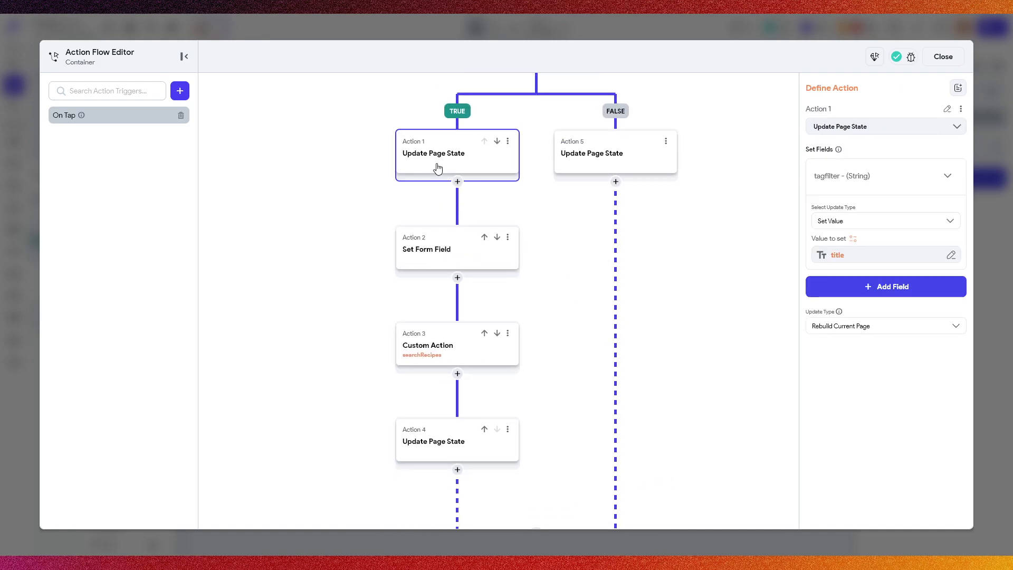
drag(572, 249, 577, 310)
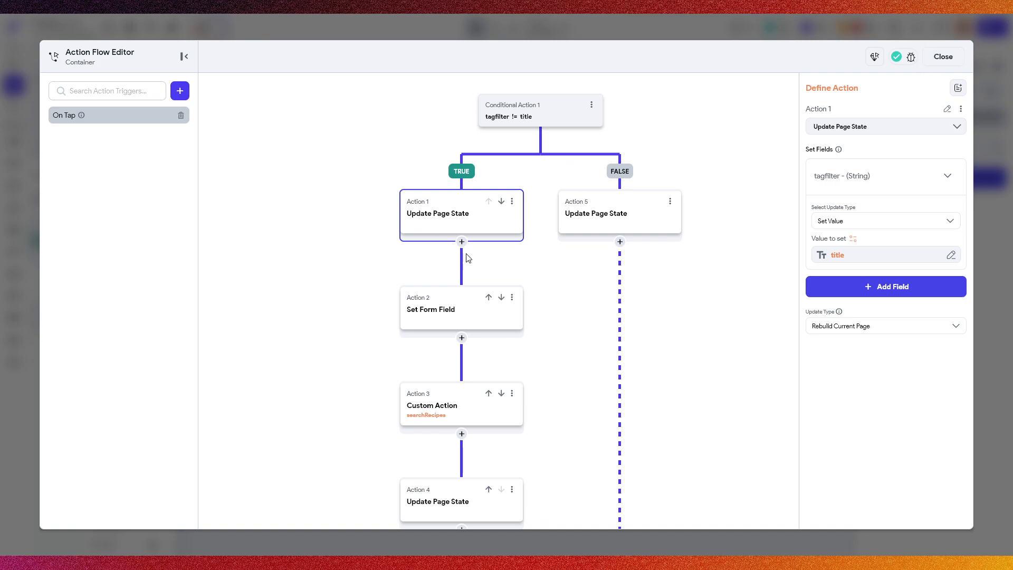
mouse_move(845, 177)
scroll(629, 285, down, 2)
scroll(624, 425, up, 3)
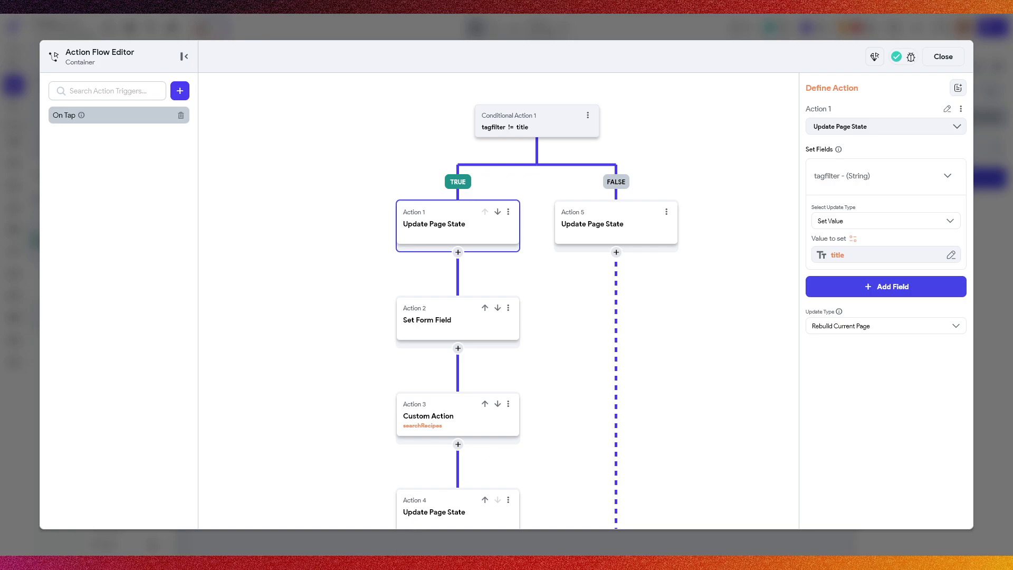
click(943, 57)
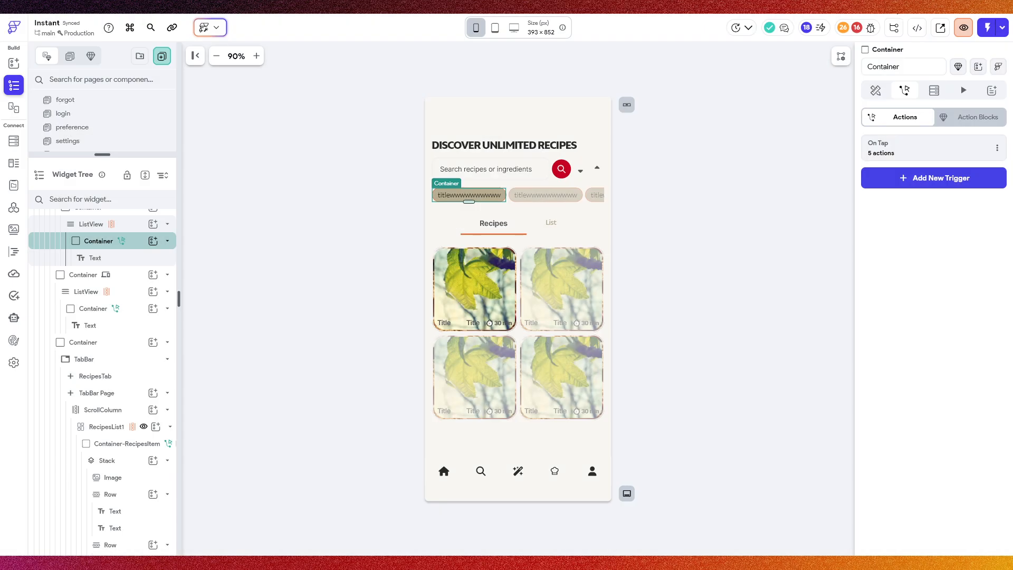
Inspect the If/Then/Else condition behind the tag container's fill color and leave it without editing
click(875, 90)
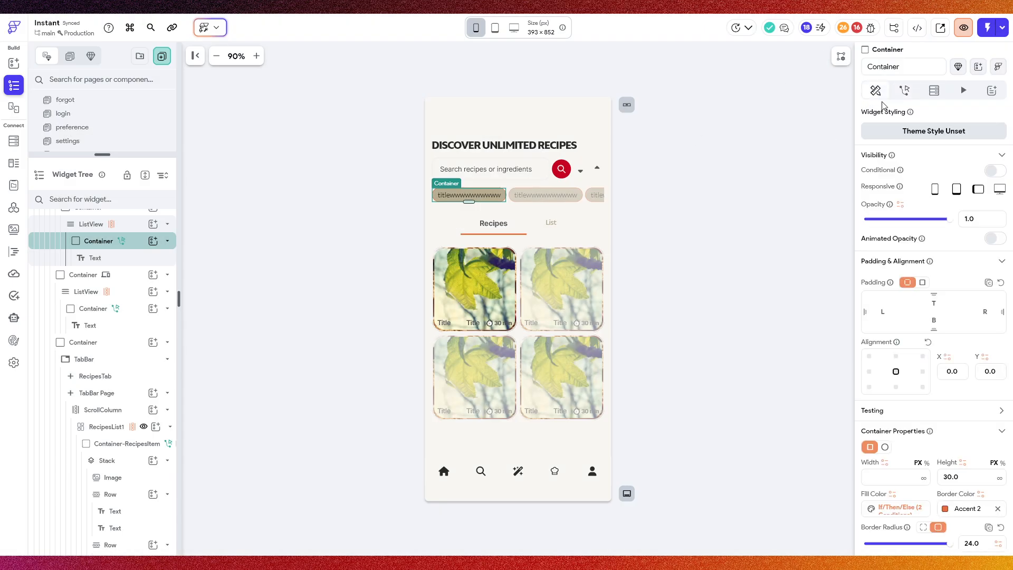
scroll(935, 205, down, 4)
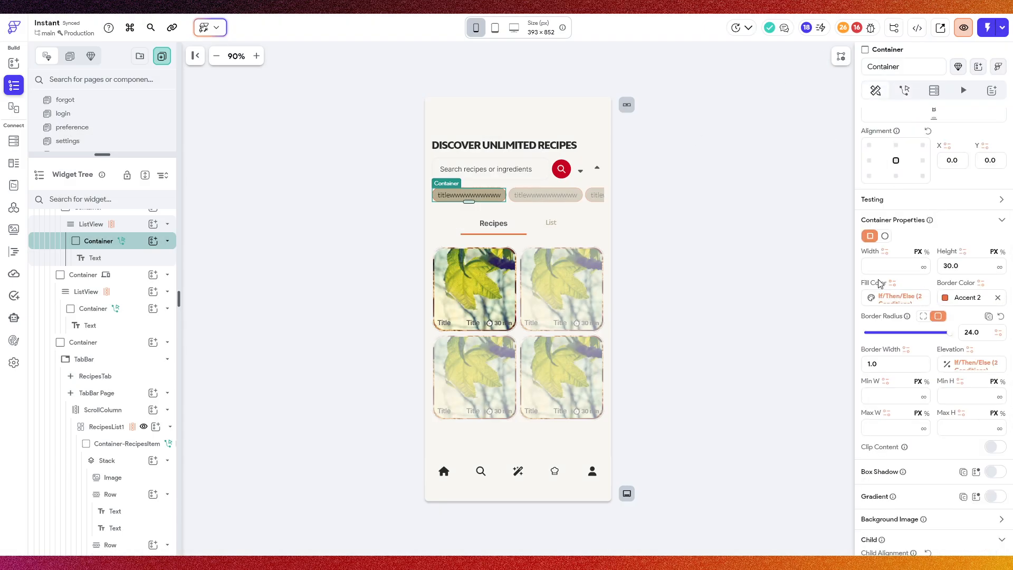
click(888, 299)
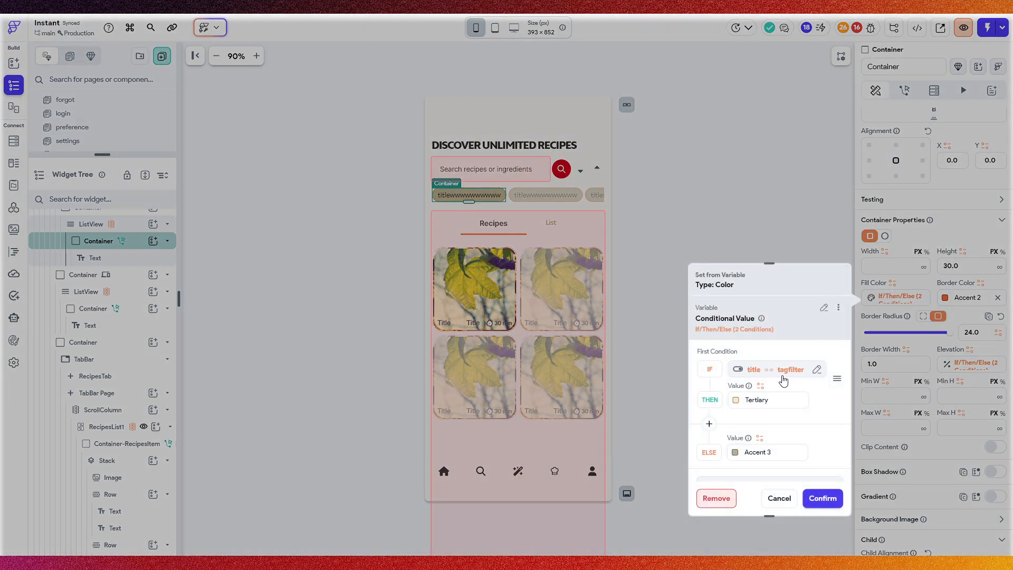
click(741, 206)
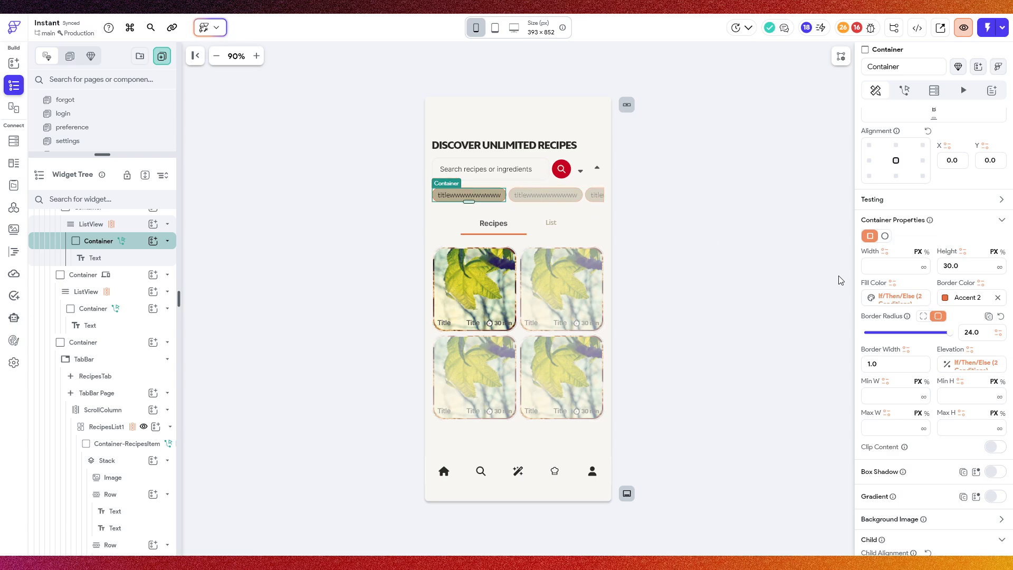
click(893, 299)
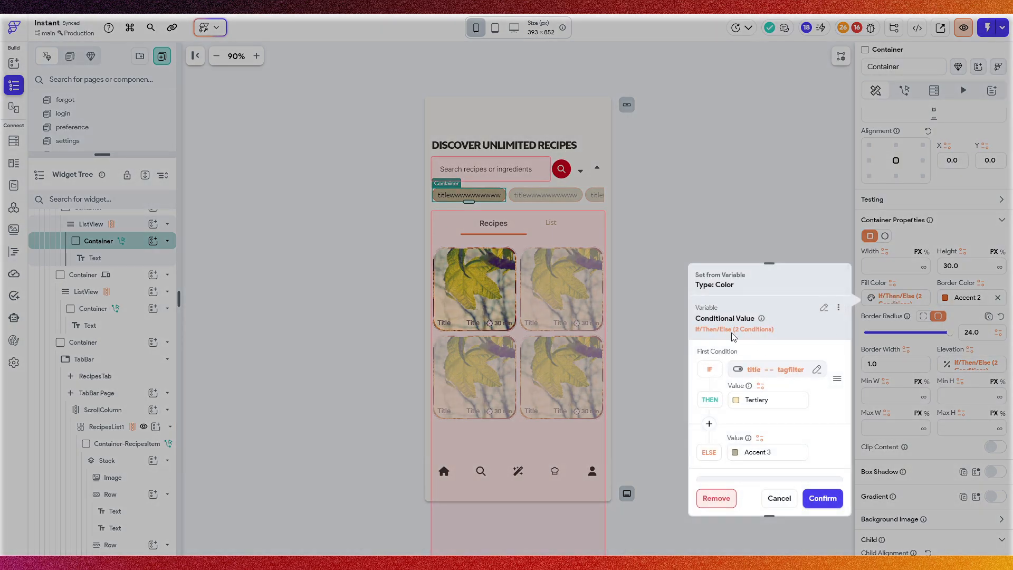
click(774, 501)
Replace the tag container's fill color variable with a new Conditional Value (If/Then/Else)
click(870, 300)
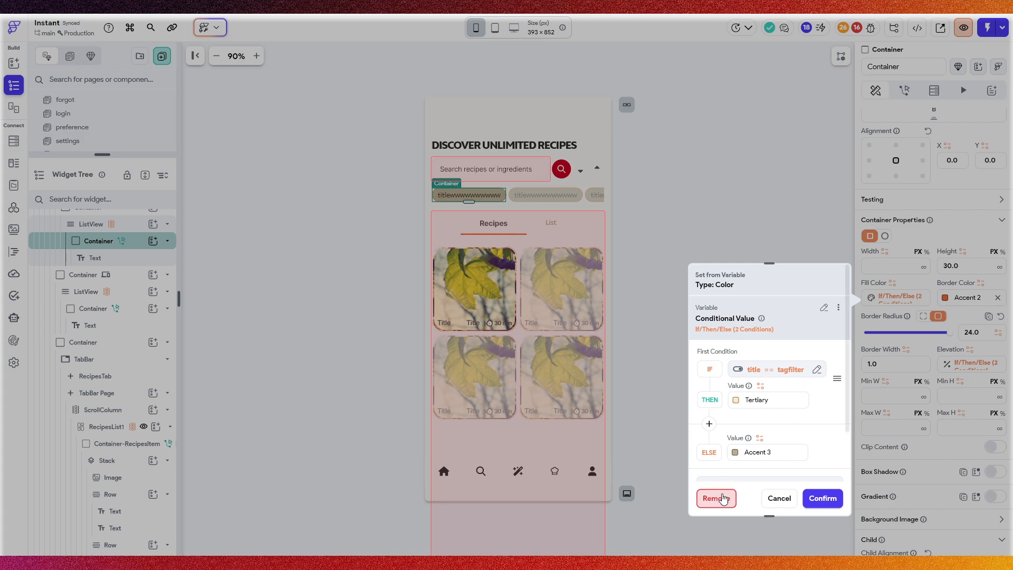
click(824, 307)
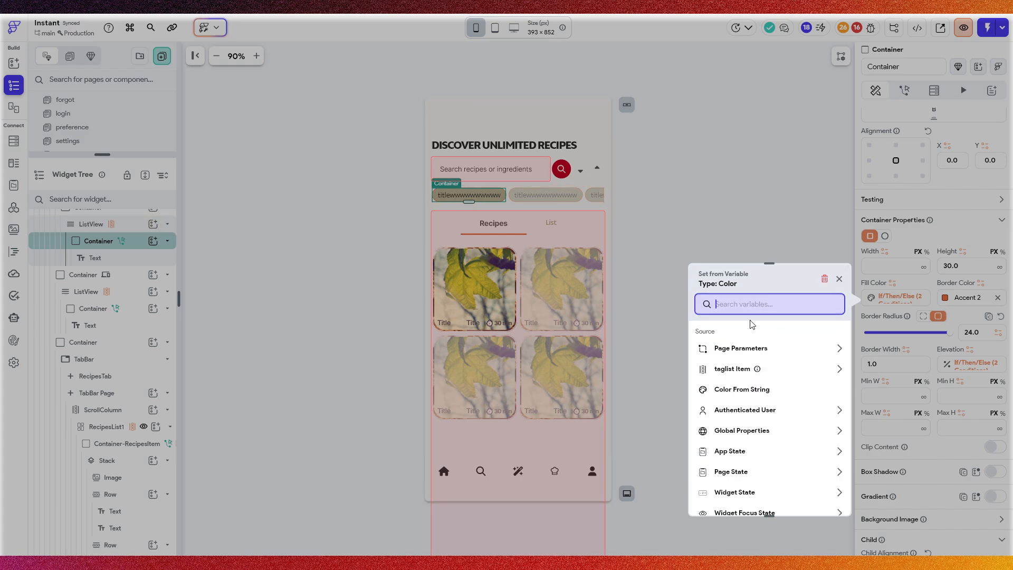
text(condi)
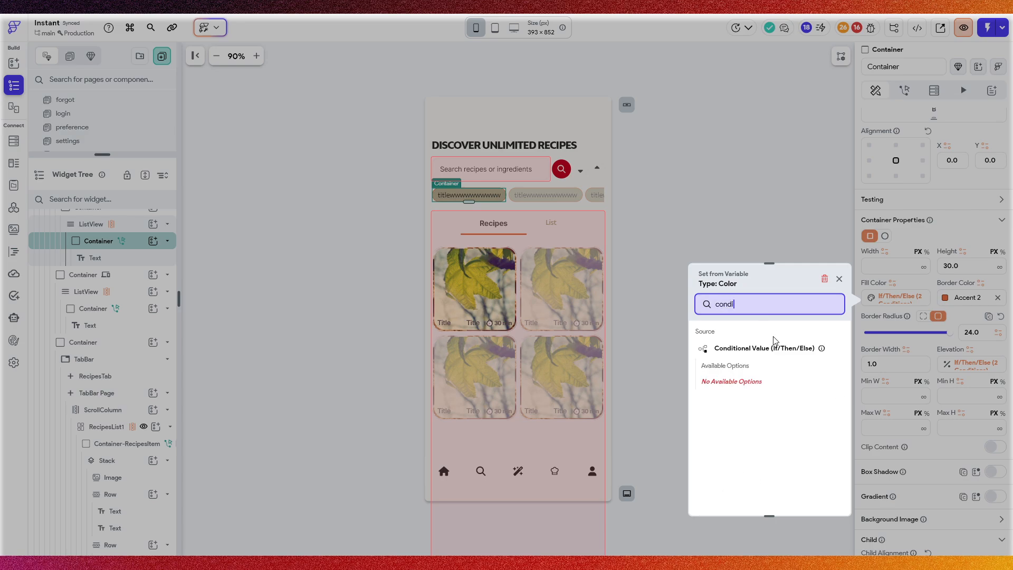
click(780, 348)
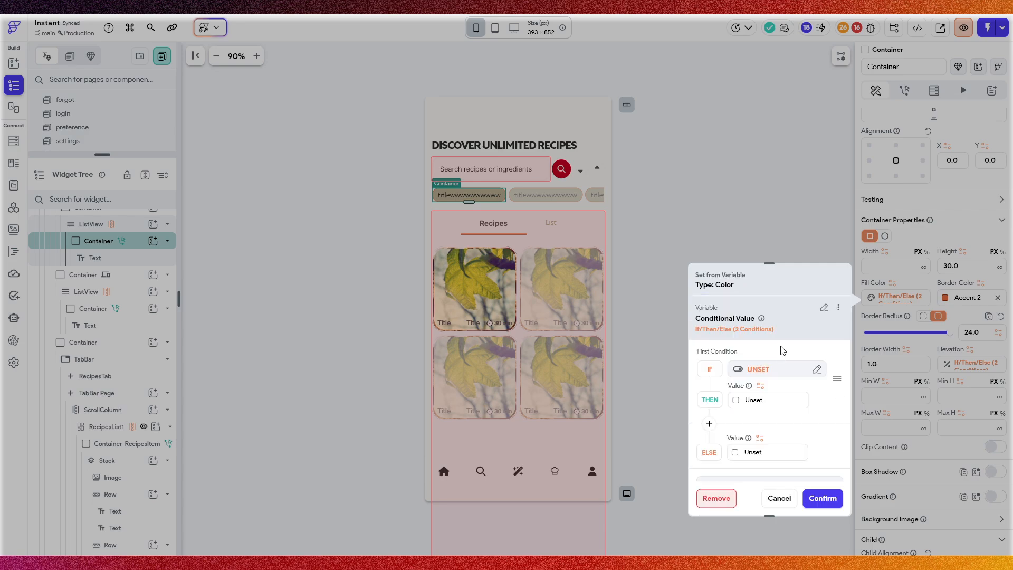
Define the fill color's IF clause as a Single Condition with the page state variable tagfilter as its first value
click(759, 370)
click(644, 383)
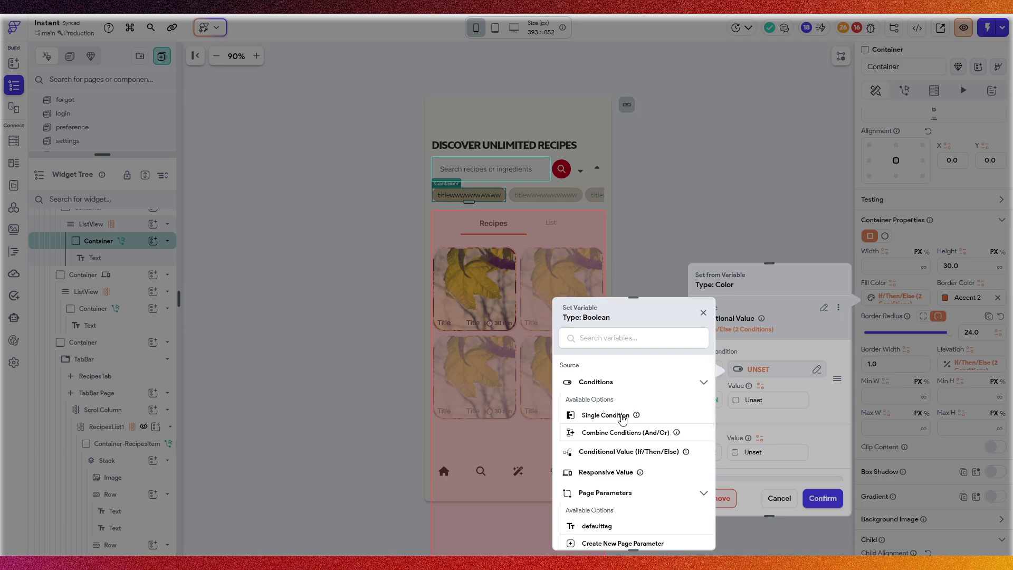
click(605, 415)
click(627, 395)
click(615, 415)
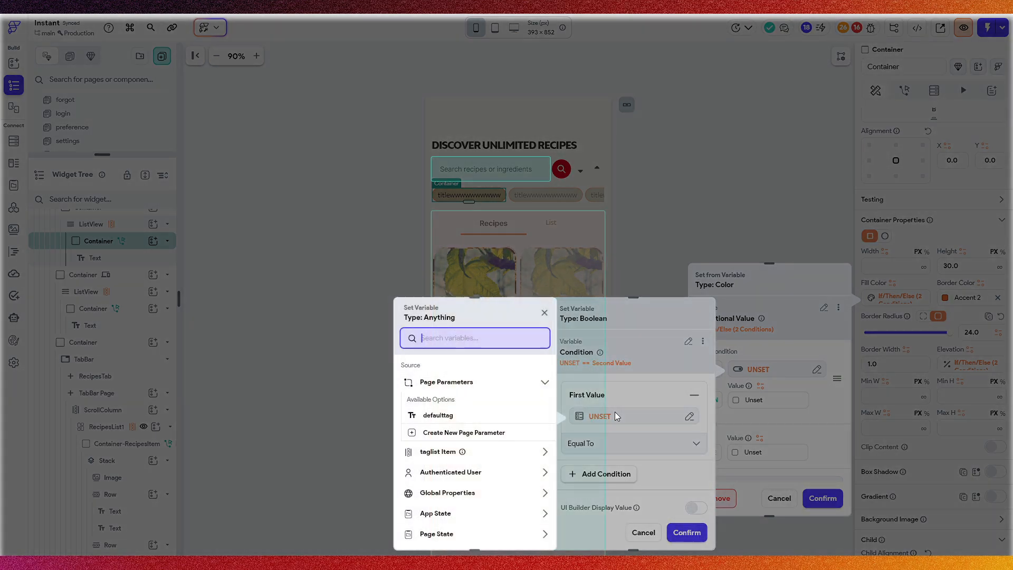
scroll(463, 428, down, 2)
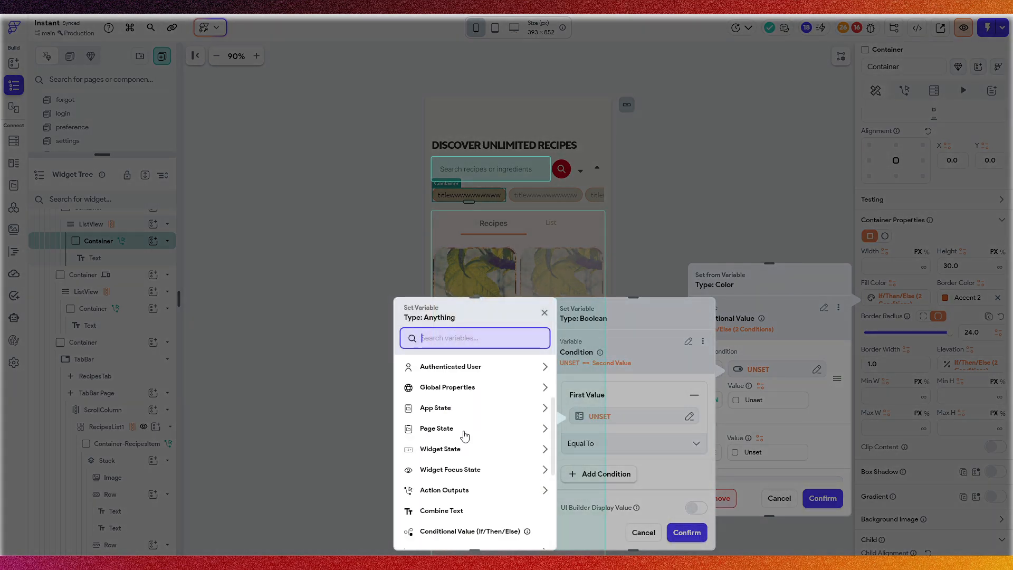
click(450, 428)
scroll(444, 446, down, 2)
click(445, 447)
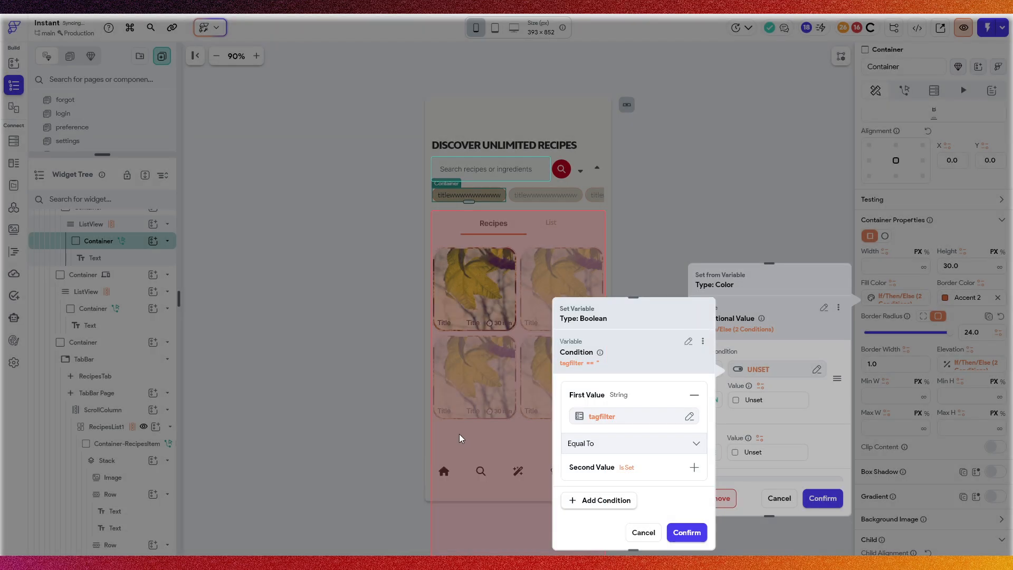
Try to set the second value of the fill color's IF condition to the taglist Item's title row field
click(601, 468)
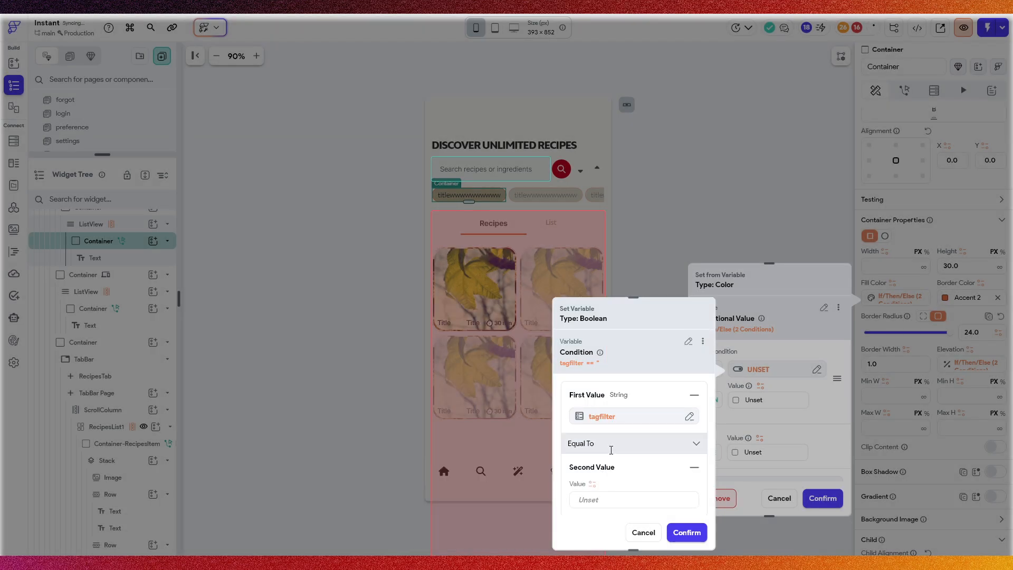
scroll(607, 443, down, 2)
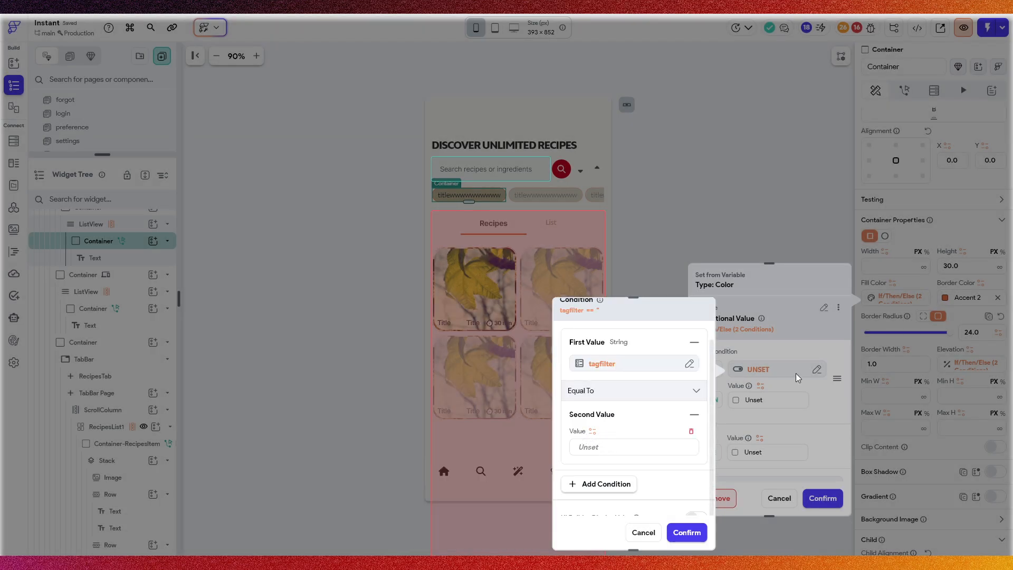
click(592, 432)
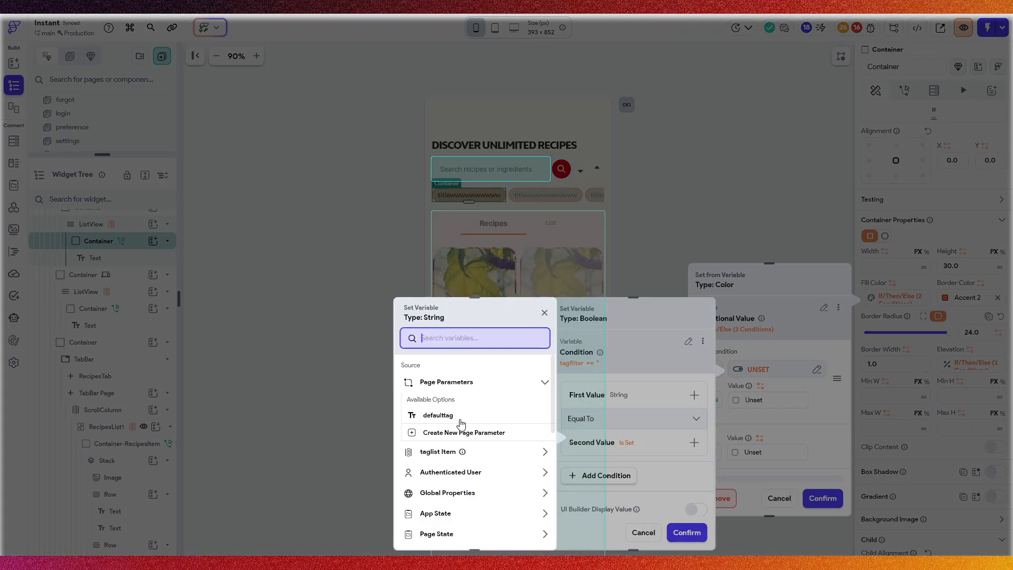
click(472, 454)
click(475, 390)
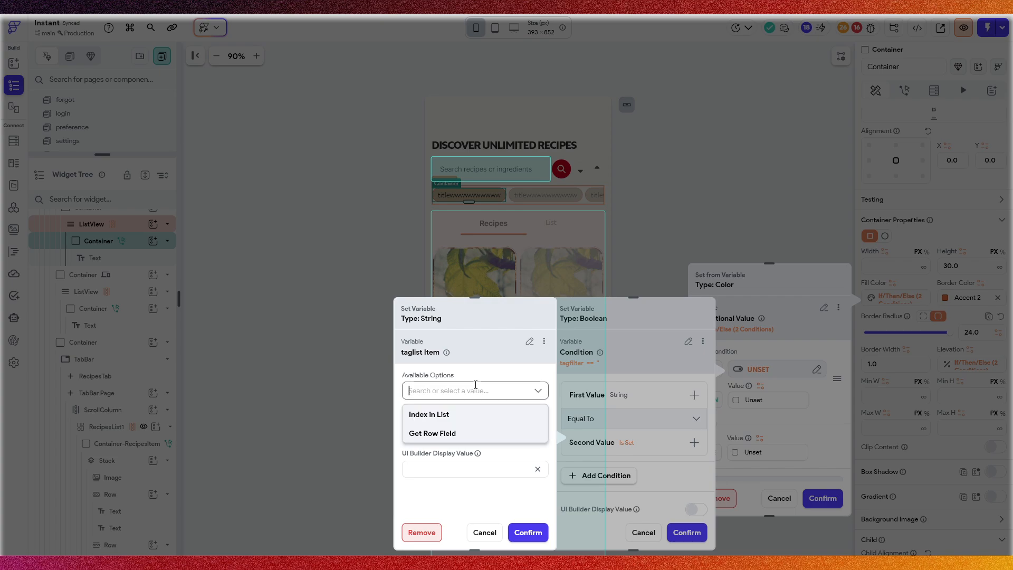
click(471, 432)
click(470, 421)
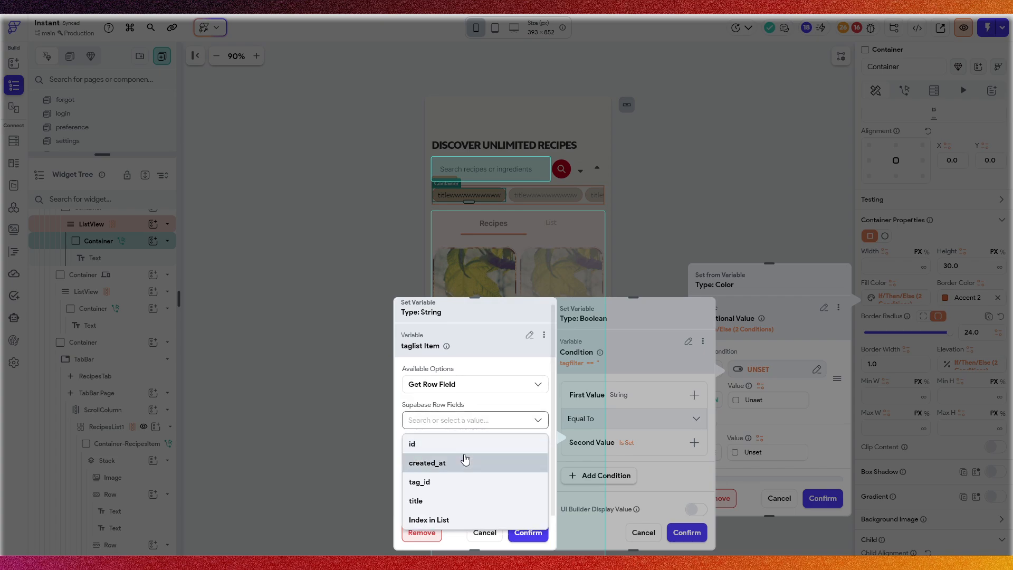
click(452, 501)
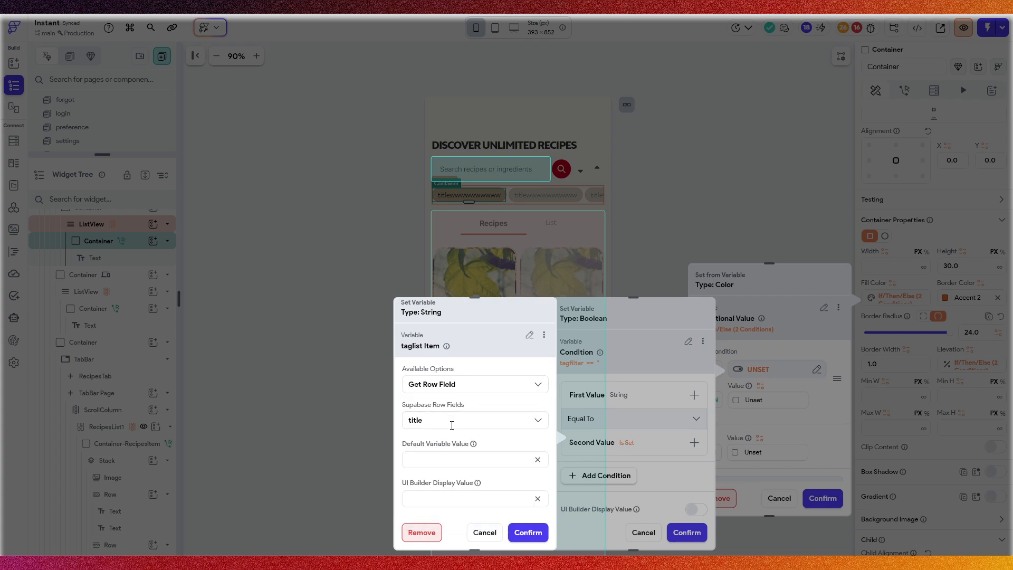
Switch the second value's Supabase row field to id and back to title, and confirm the condition
click(473, 420)
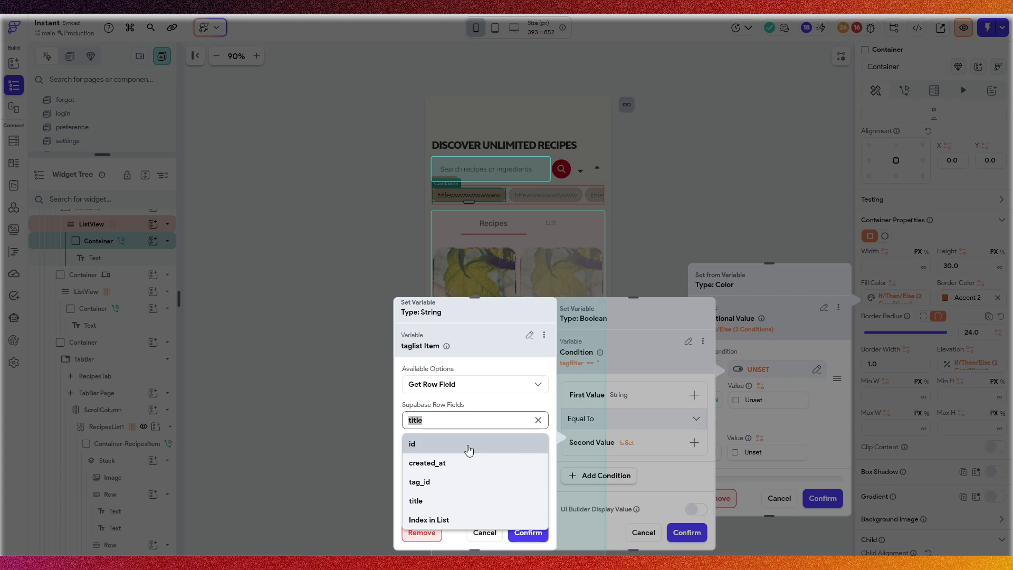
click(468, 444)
click(467, 417)
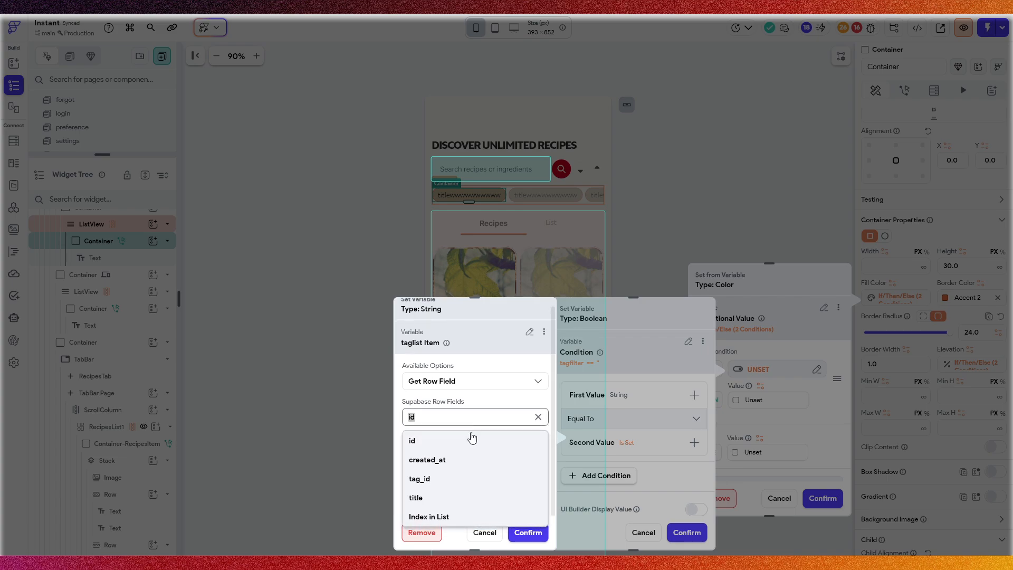
click(458, 496)
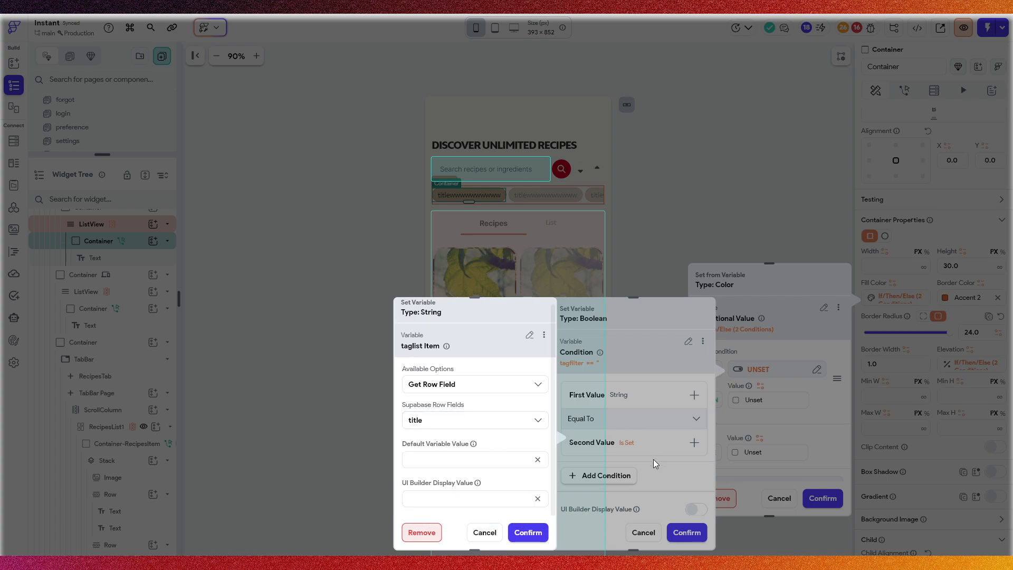
click(528, 532)
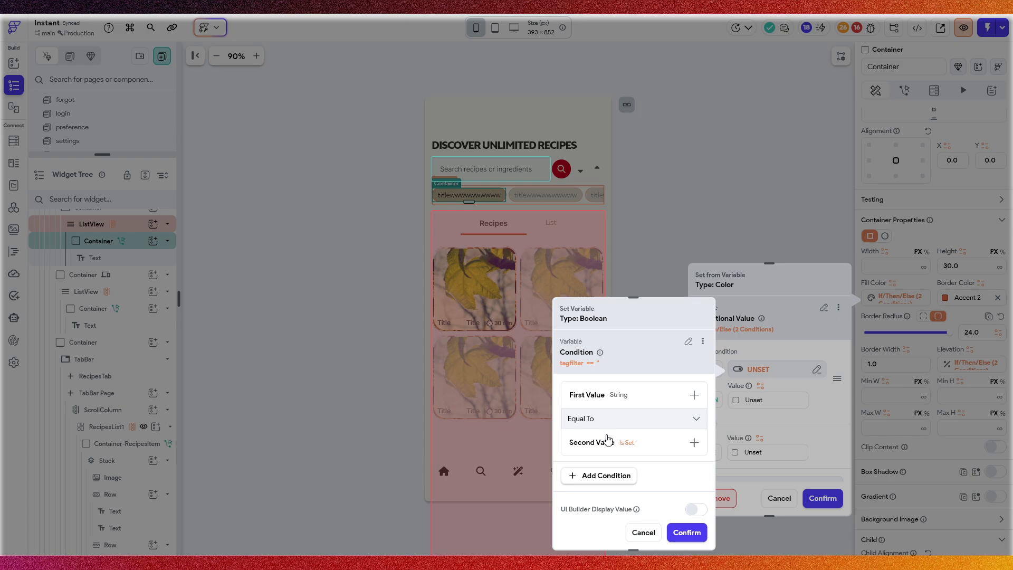
click(687, 533)
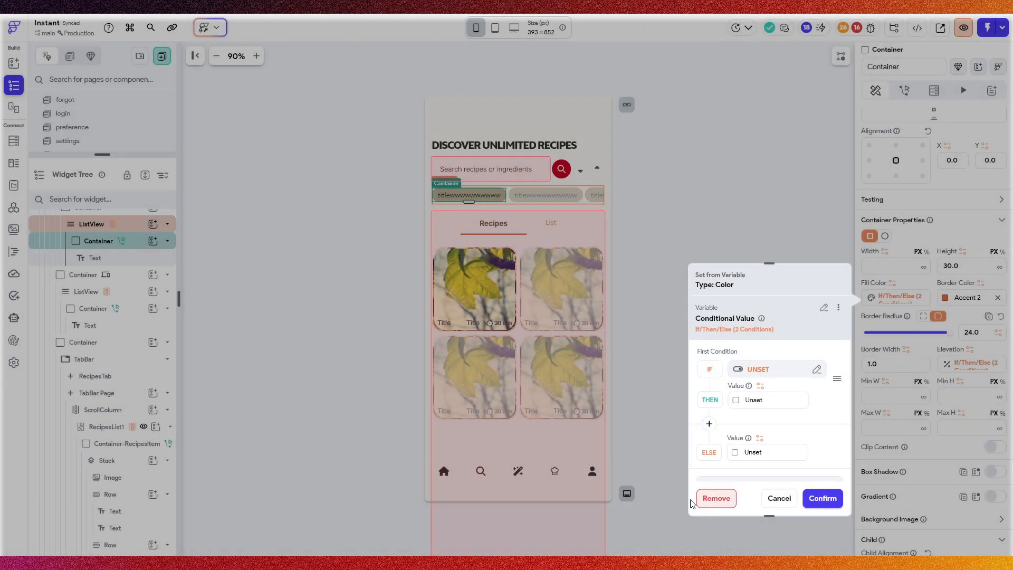
Recreate the fill color's IF clause as a Single Condition with the page state variable tagfilter as first value
click(756, 370)
click(633, 382)
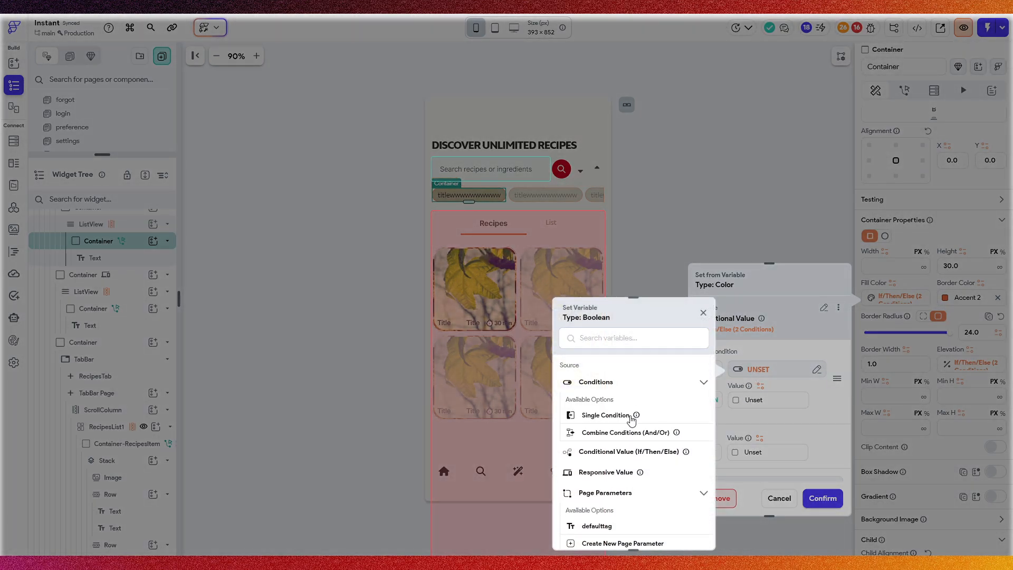
click(635, 414)
click(600, 395)
click(604, 417)
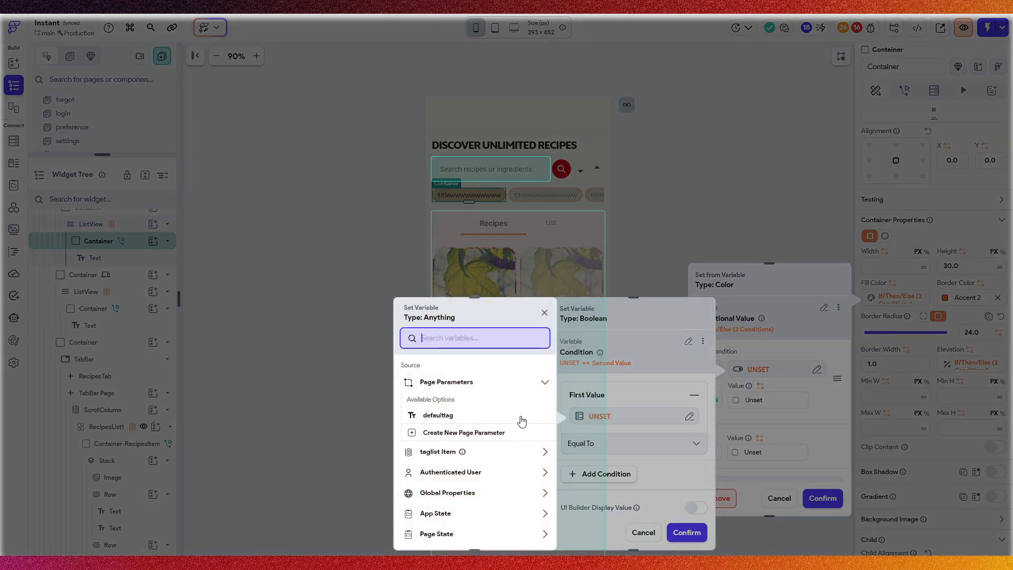
scroll(448, 448, down, 1)
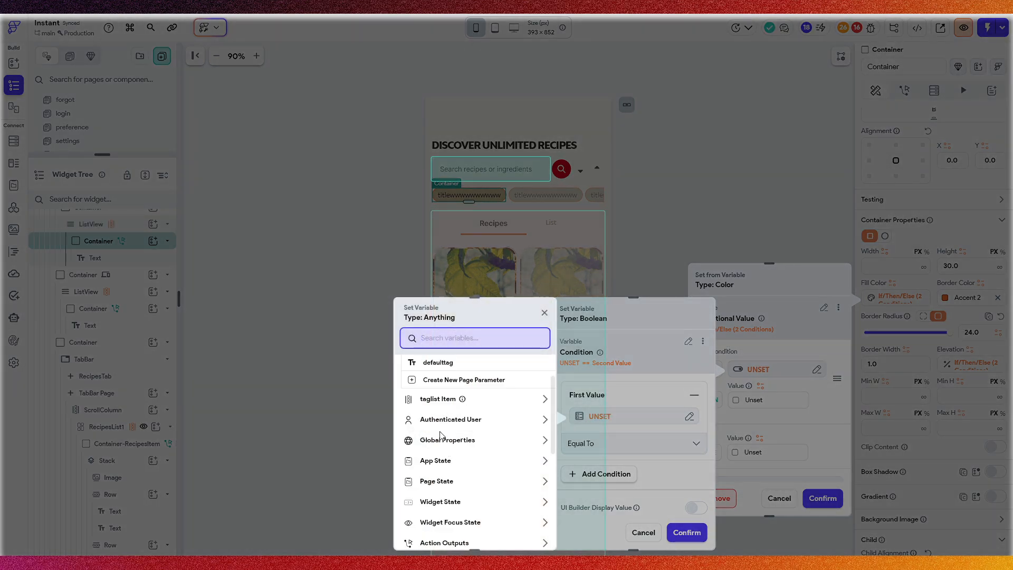
click(448, 482)
scroll(448, 488, down, 1)
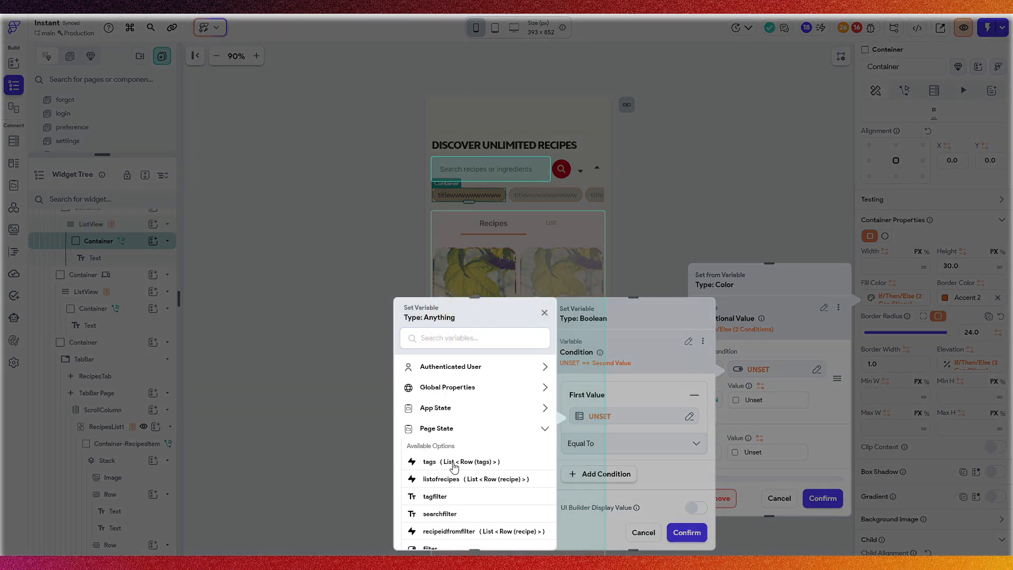
click(448, 499)
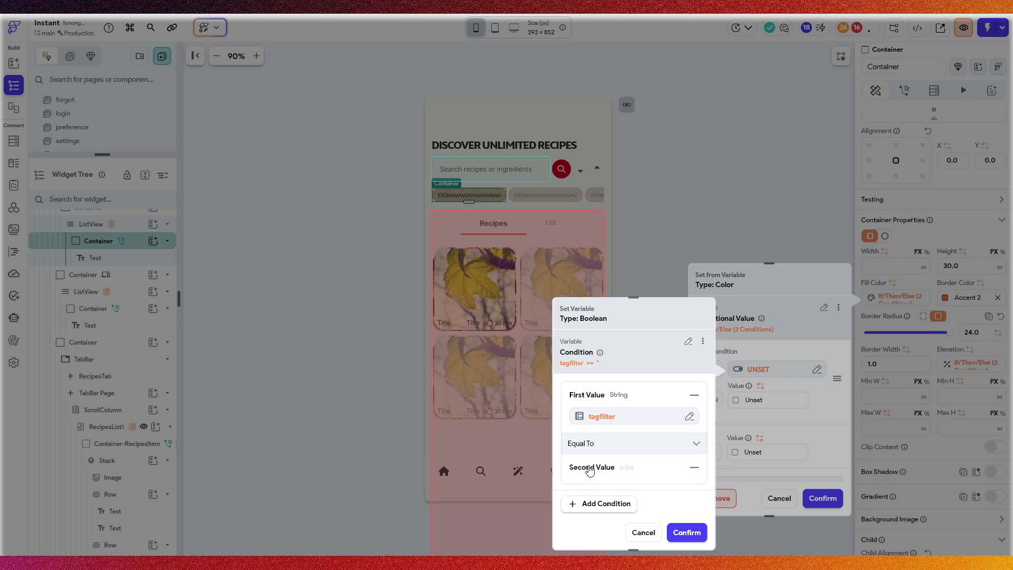
Set the condition's second value to the title row field of taglist Item and confirm the condition
click(588, 469)
click(592, 484)
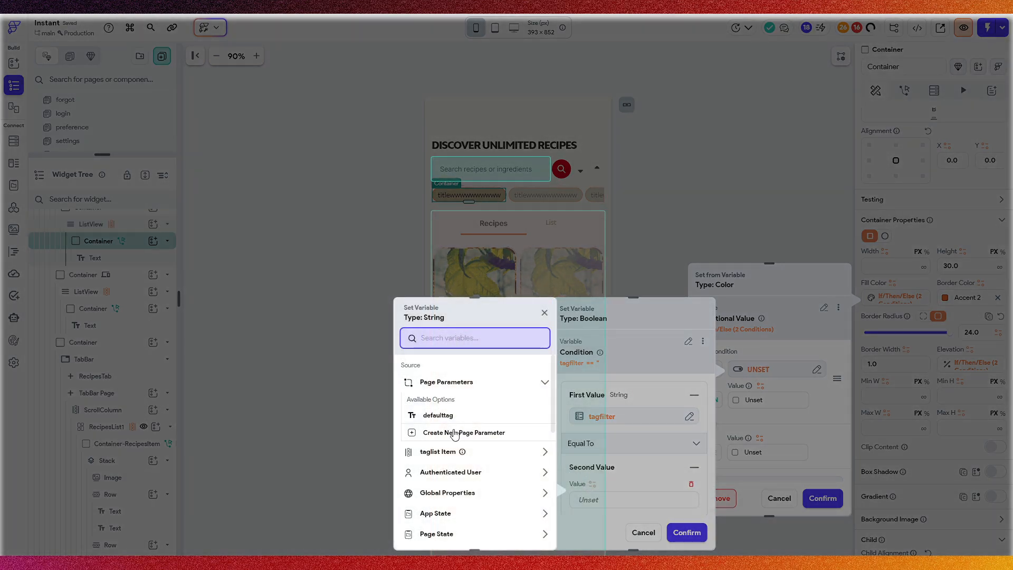
click(454, 455)
click(468, 390)
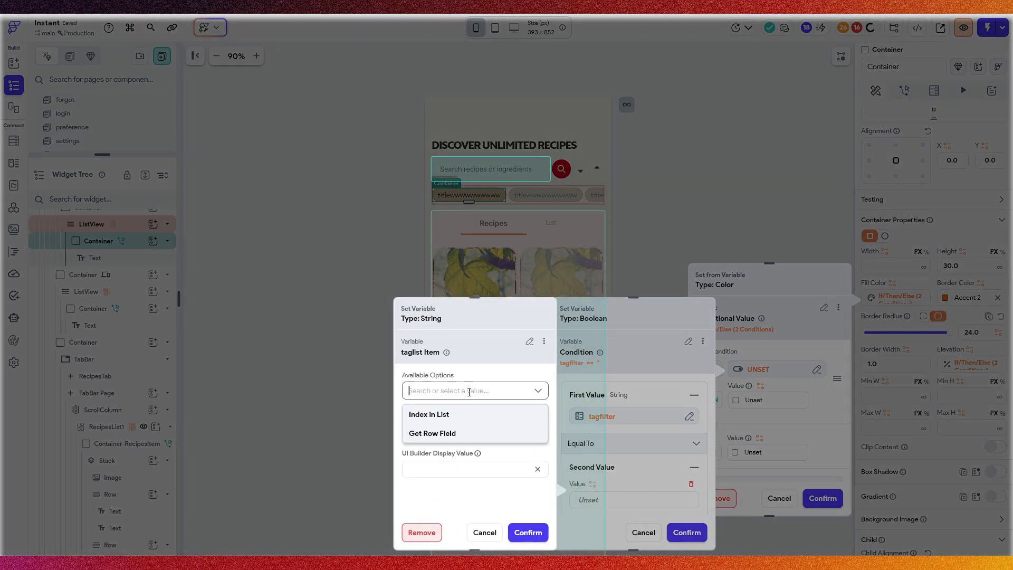
click(470, 431)
click(470, 427)
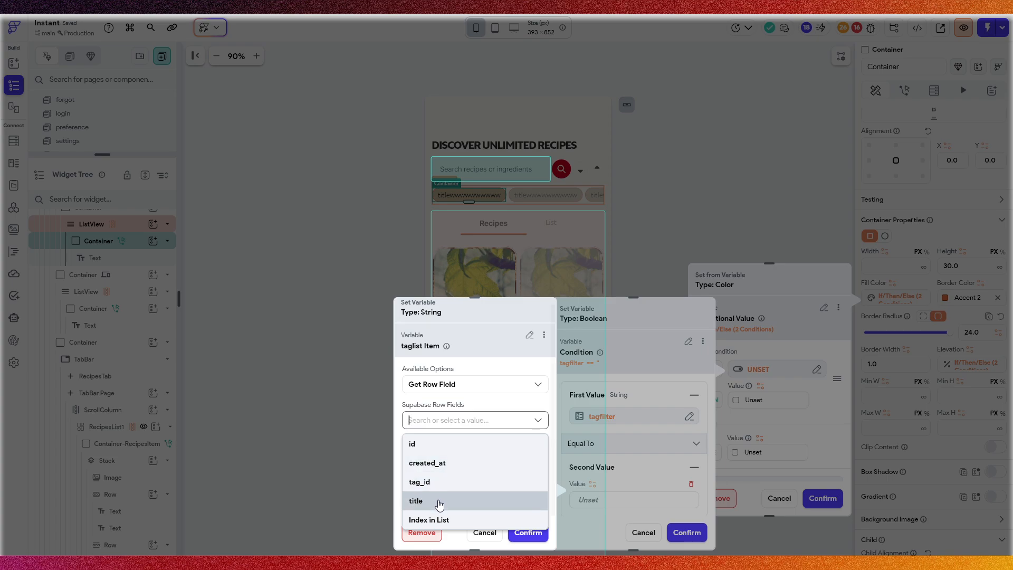
click(443, 501)
click(529, 532)
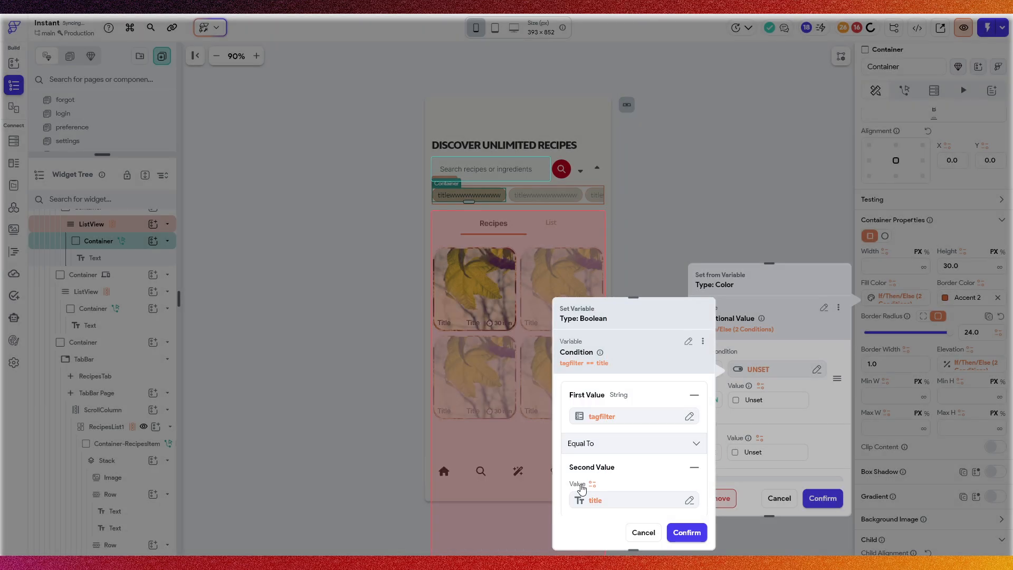
click(686, 533)
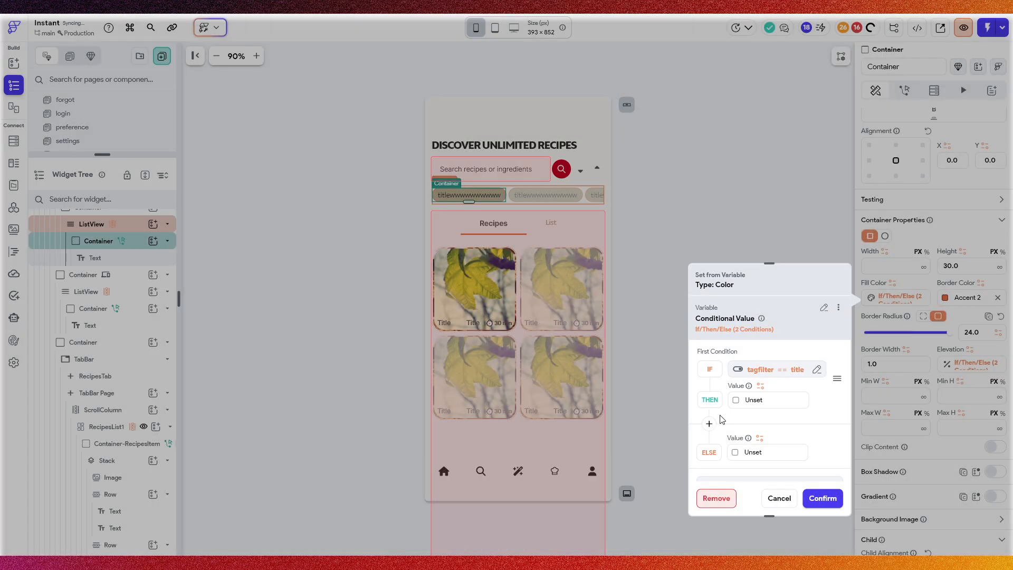
Set the THEN color to Primary and the ELSE color to Alternate, and cancel the fill color variable dialog
click(736, 401)
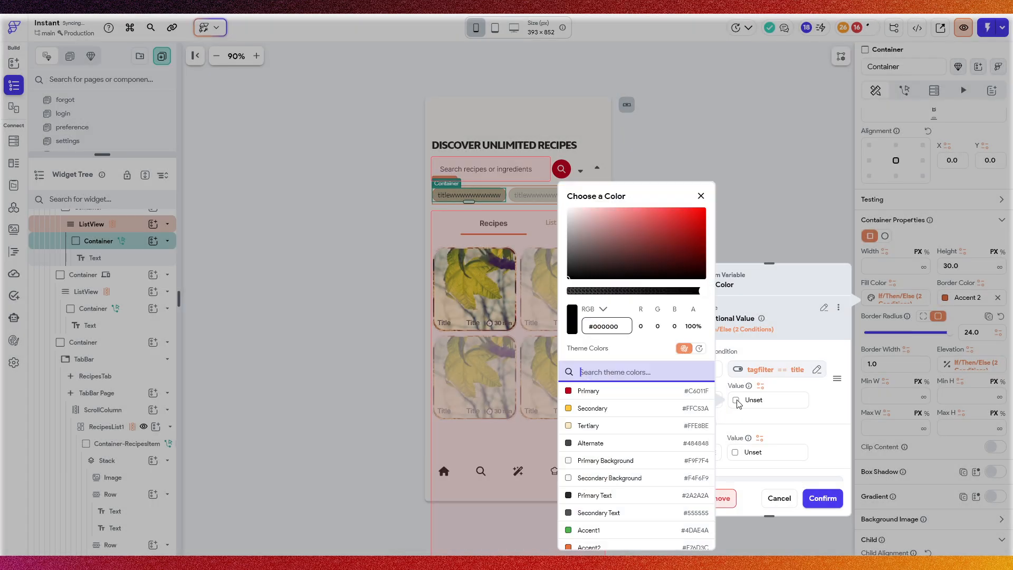
click(612, 391)
click(768, 428)
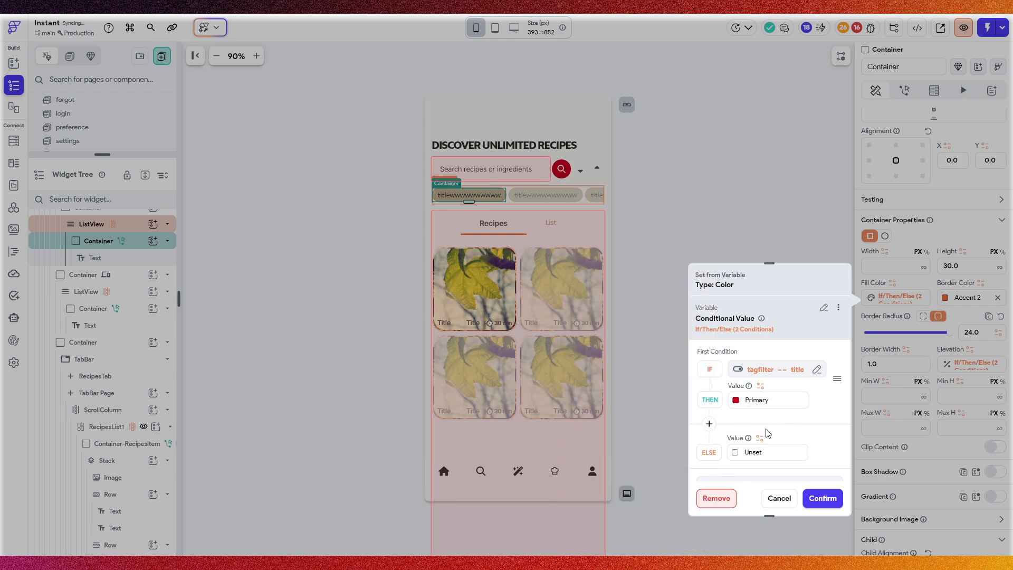
click(731, 459)
click(612, 443)
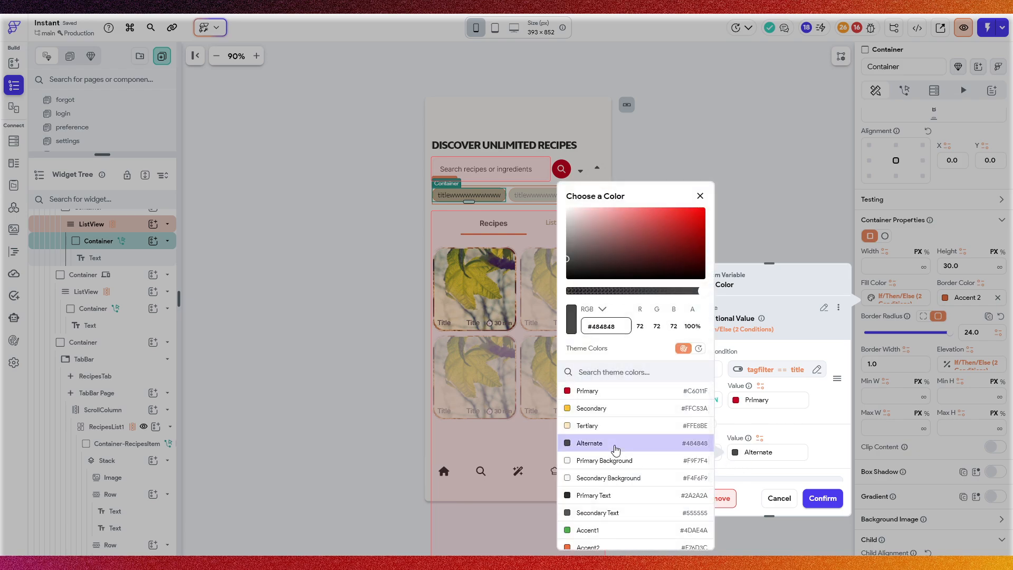
click(797, 440)
click(779, 497)
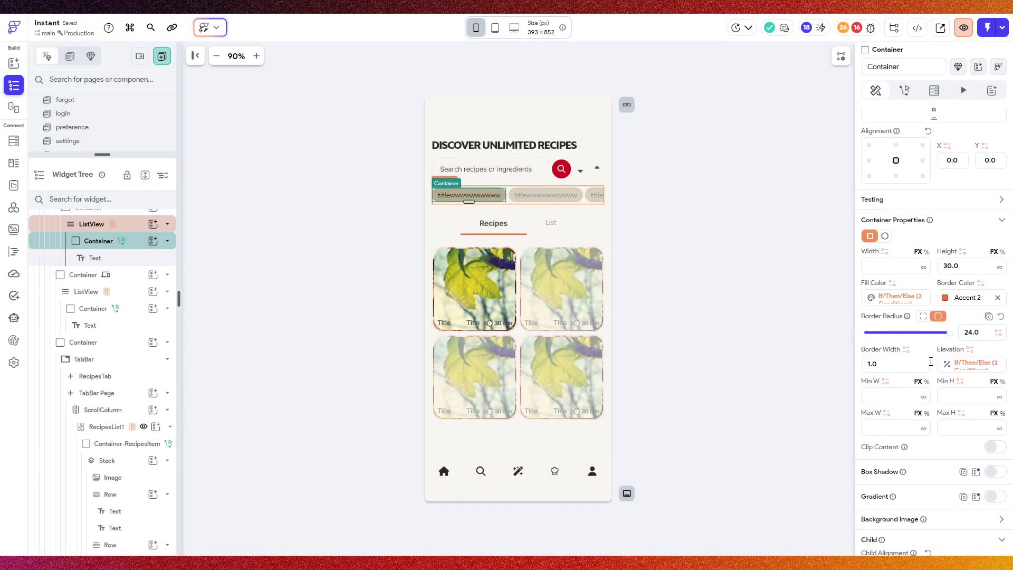
Inspect the If/Then/Else condition behind the tag container's elevation, including its first value, and leave it without editing
click(960, 364)
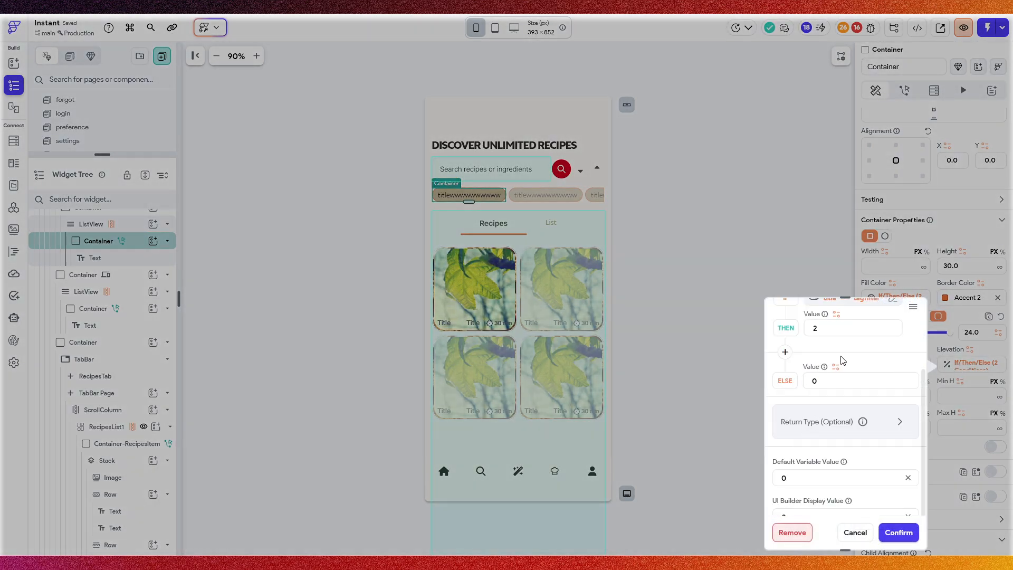
click(854, 404)
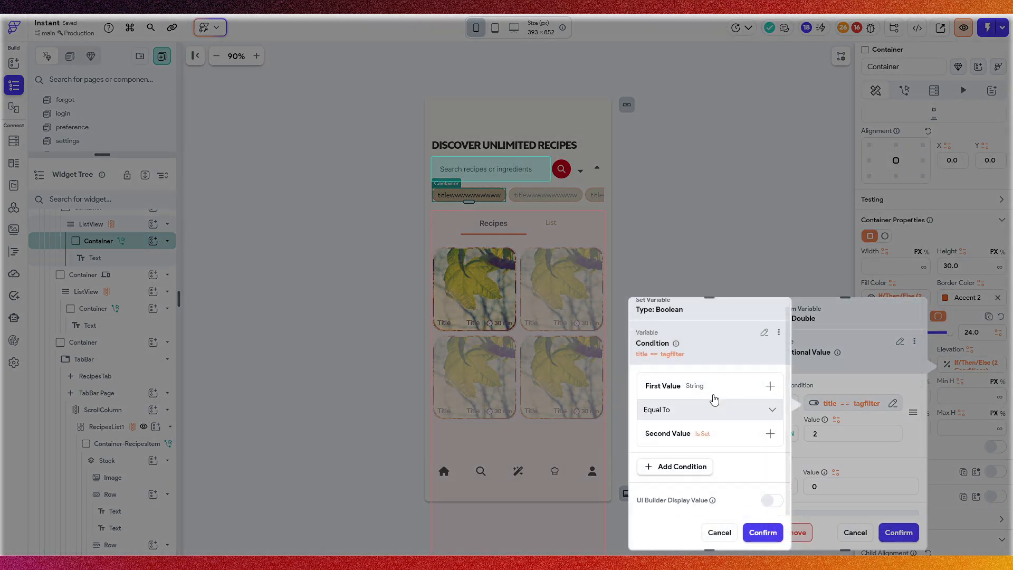
click(695, 414)
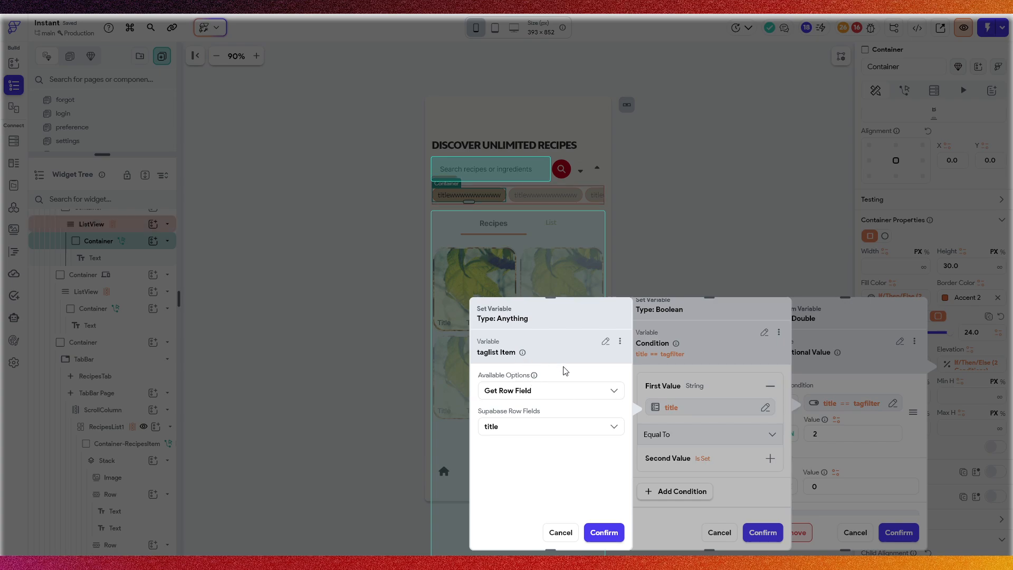
click(723, 229)
click(749, 237)
click(756, 230)
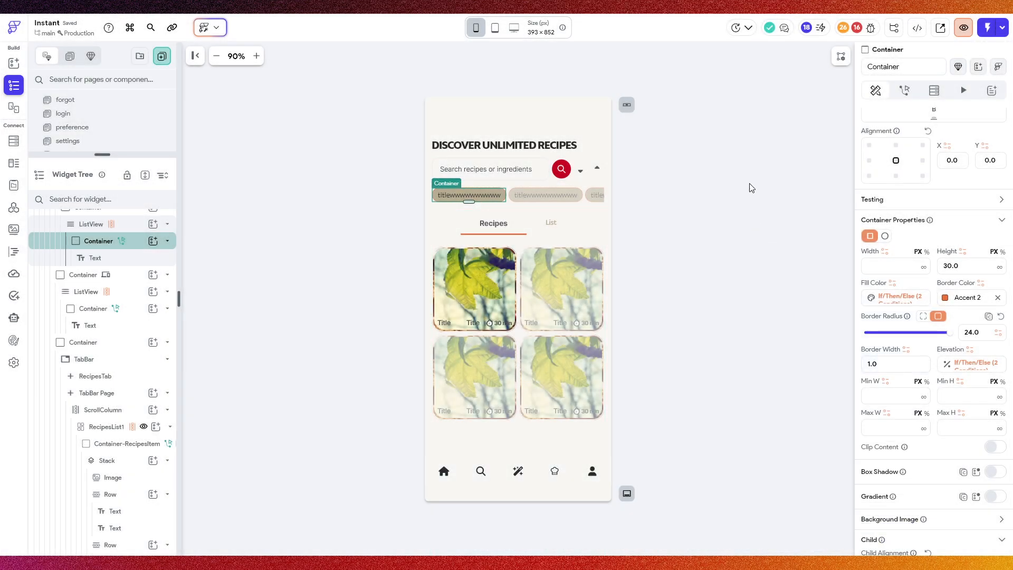
scroll(918, 235, up, 1)
scroll(890, 187, up, 3)
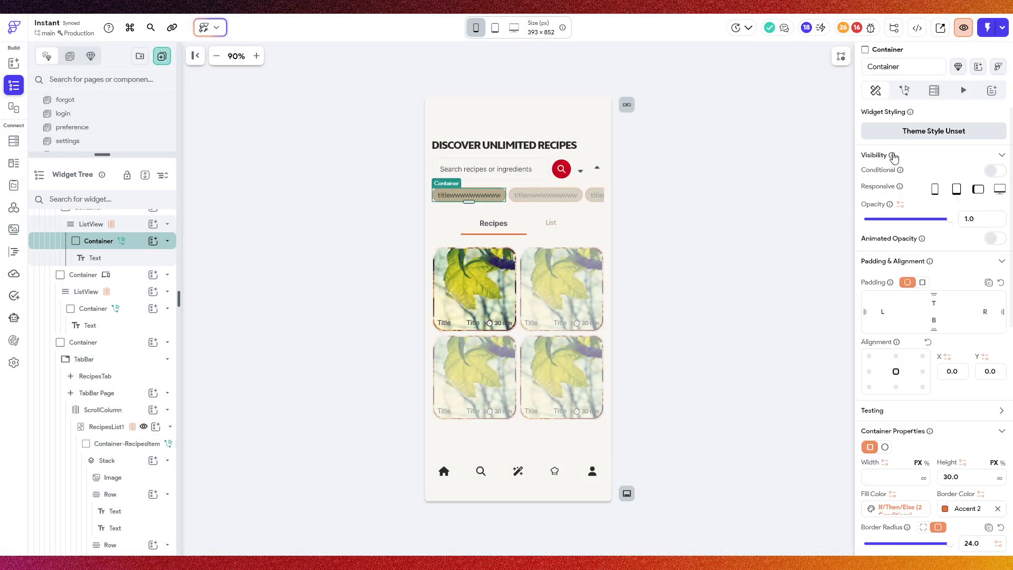